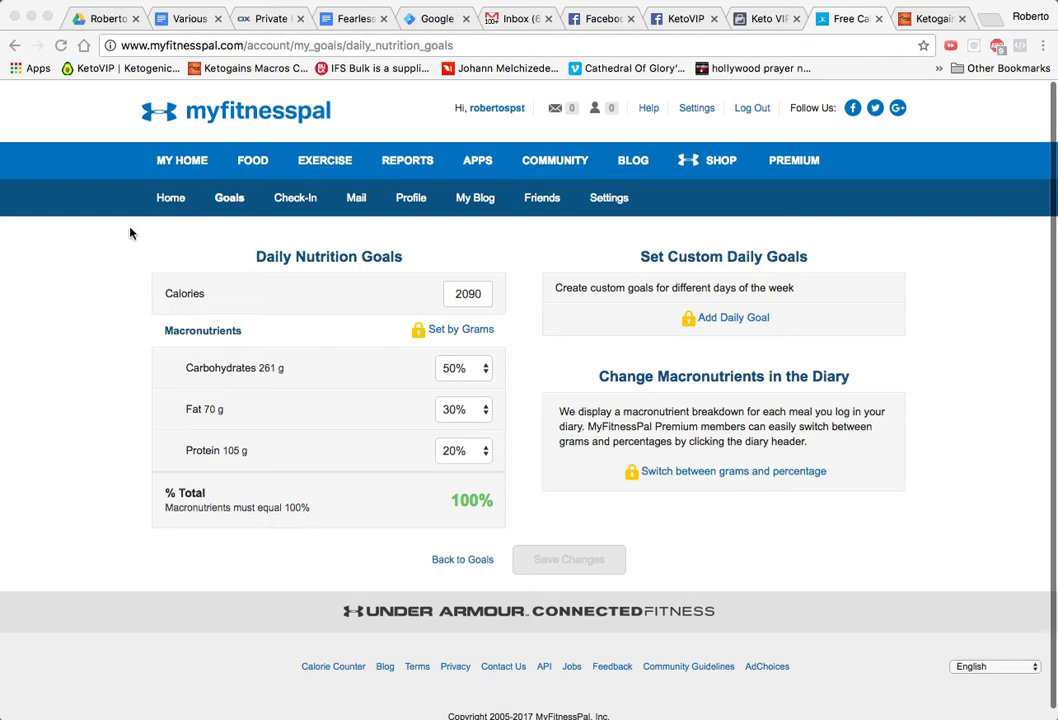
- Open the fitness goals overview and examine the daily calories, macronutrient percentages and weekly exercise targets
left_click(110, 185)
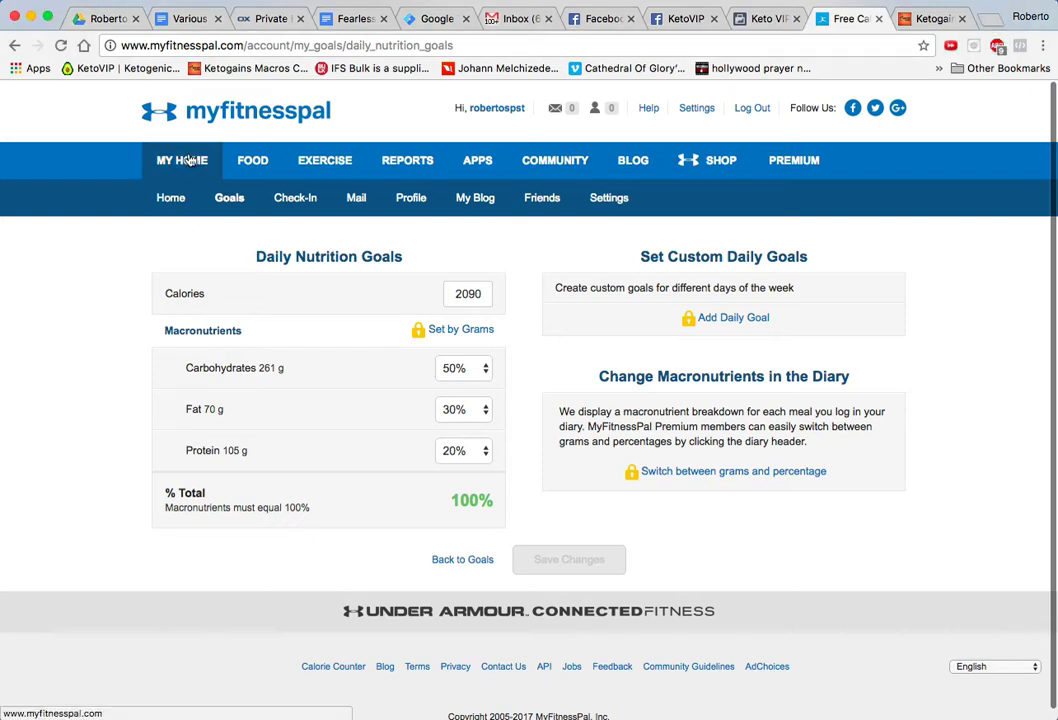
left_click(230, 199)
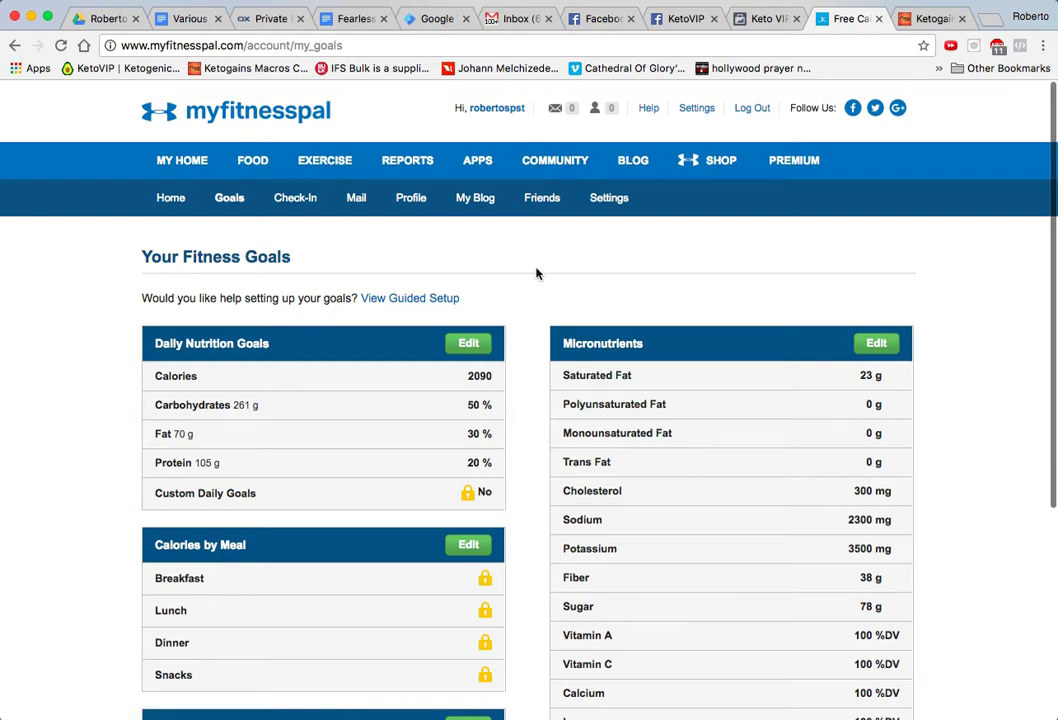
scroll(536, 273, "down", 3)
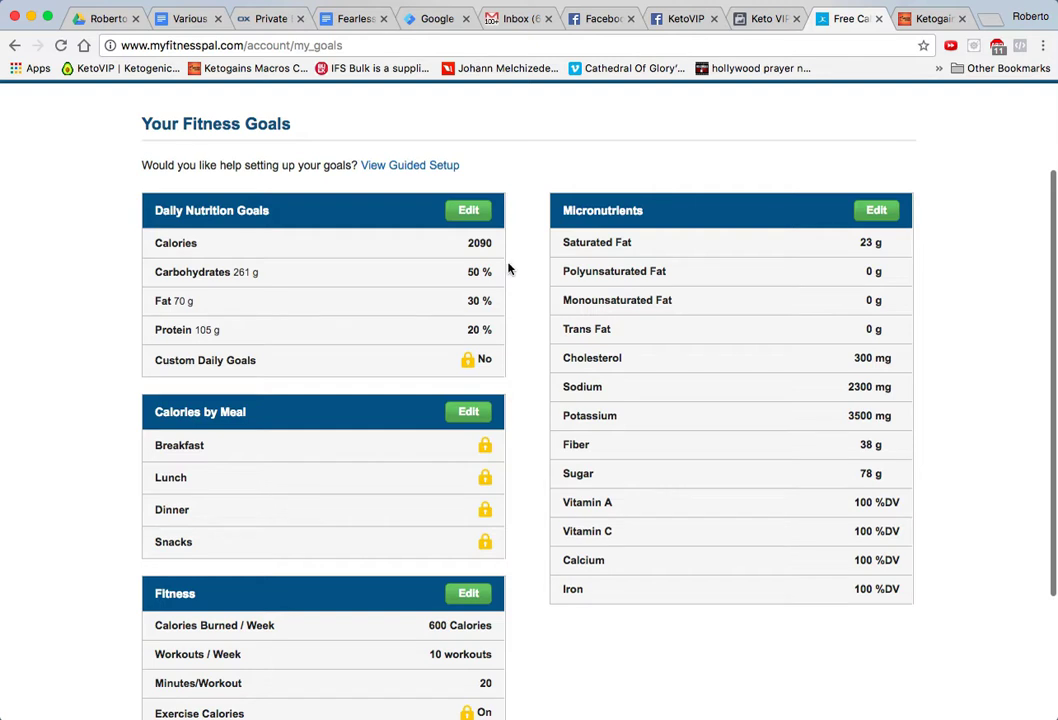
scroll(508, 268, "down", 2)
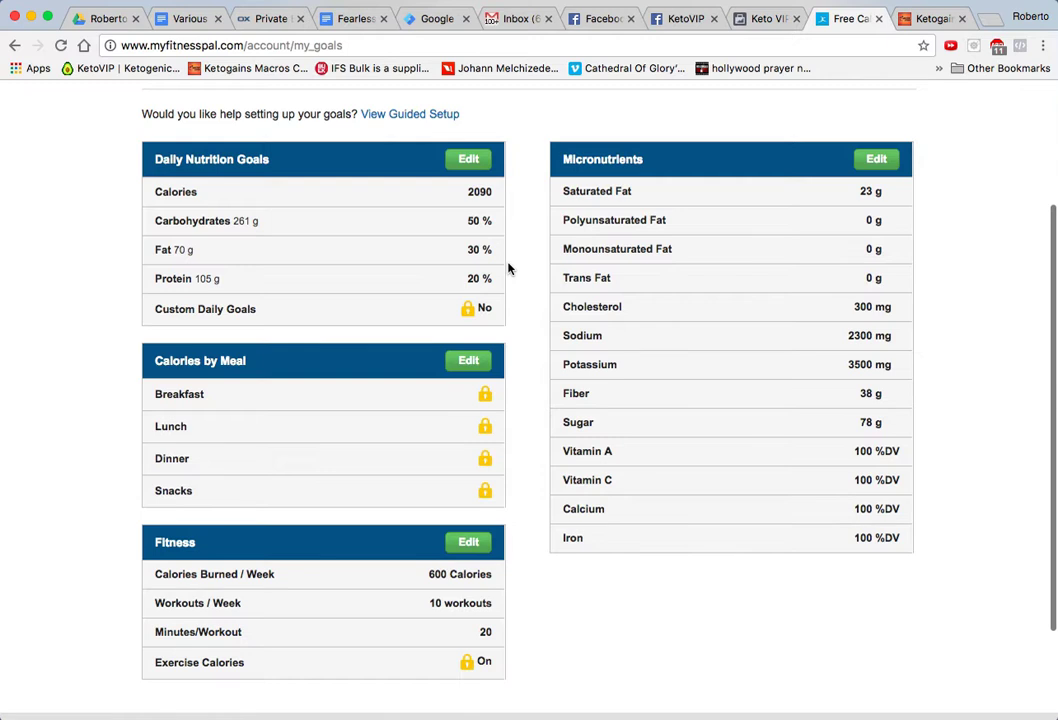
scroll(508, 268, "up", 1)
left_click_drag(425, 604, 446, 599)
left_click(448, 601)
double_click(430, 603)
left_click(440, 598)
scroll(408, 593, "down", 2)
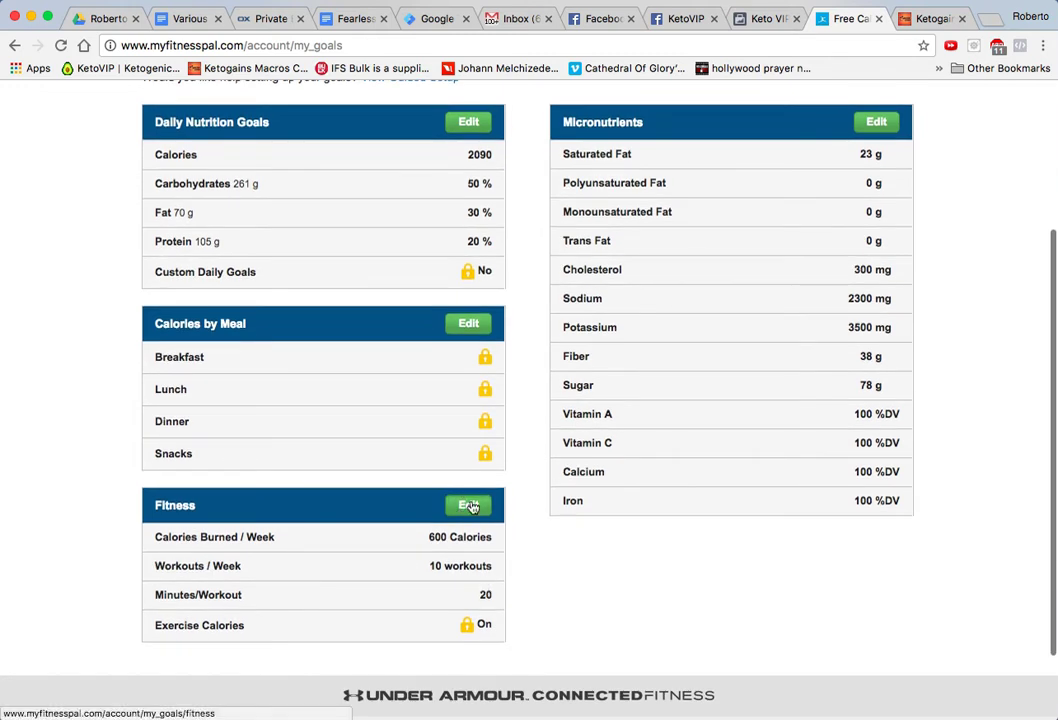
scroll(472, 506, "up", 3)
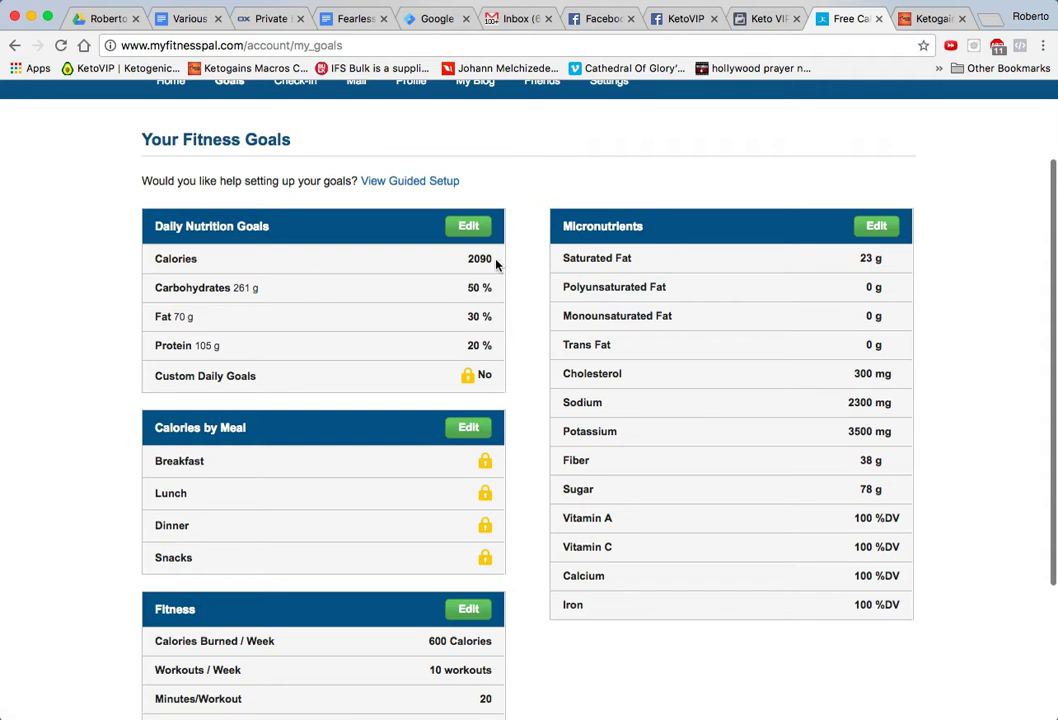
left_click_drag(496, 262, 463, 263)
left_click(496, 257)
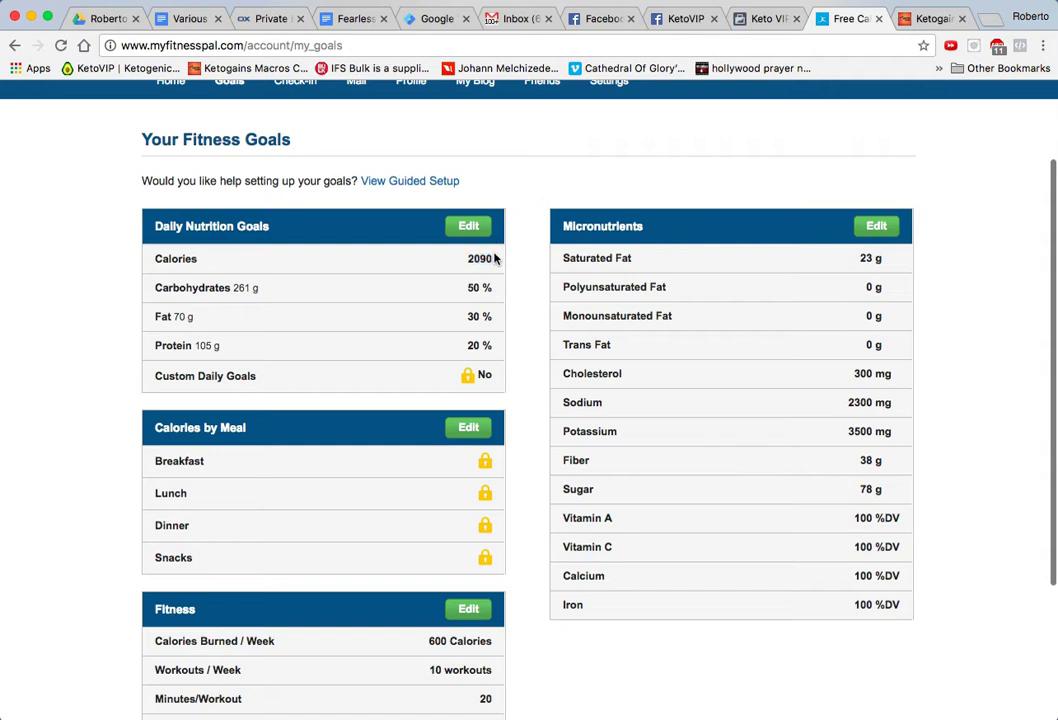
- Switch to the Ketogains macro calculator and check the weight, body fat percentage and lean mass under Body Composition
left_click(932, 19)
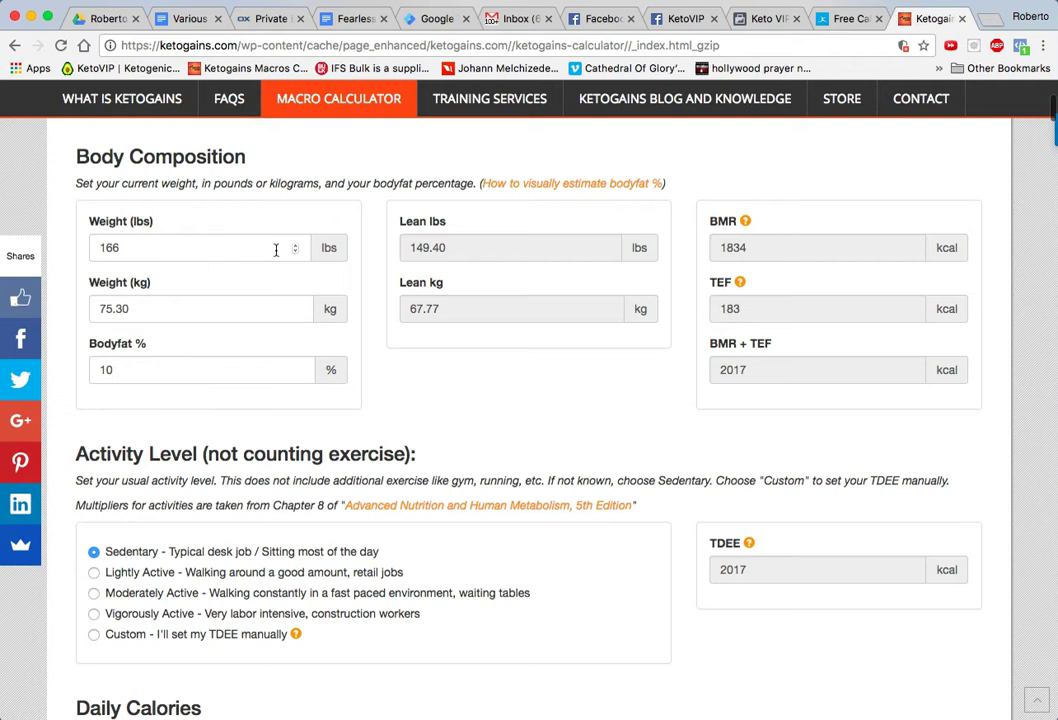
left_click_drag(118, 368, 94, 370)
left_click(123, 371)
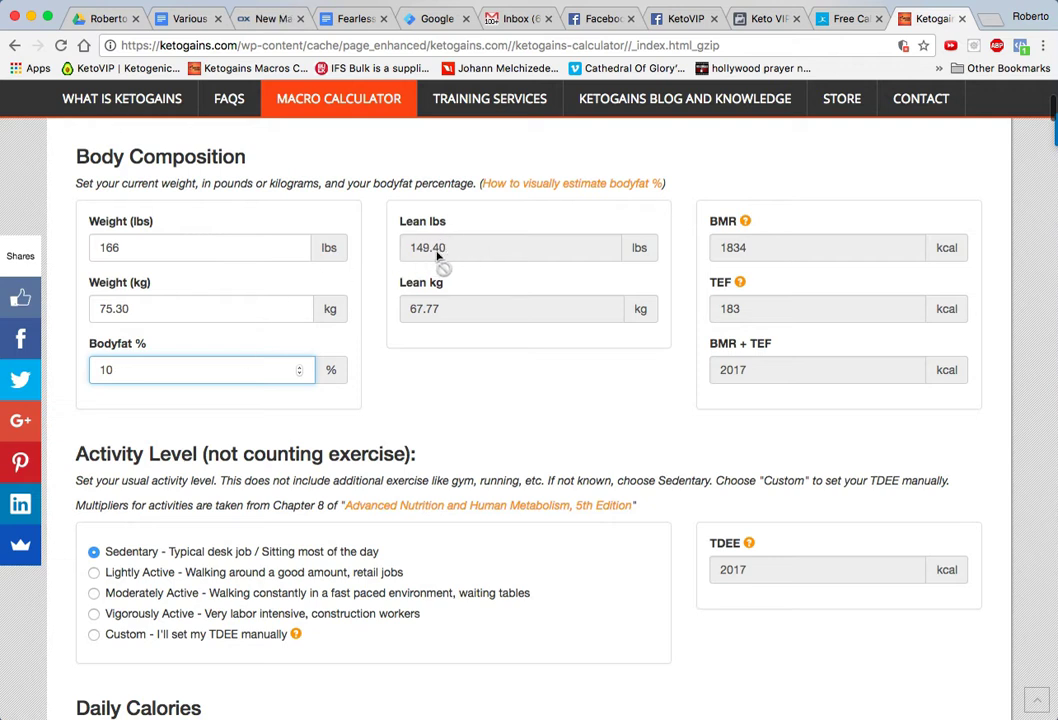
mouse_move(398, 265)
- Examine the calculator's activity level, daily calories, exercise info and daily macros sections
scroll(687, 291, "down", 3)
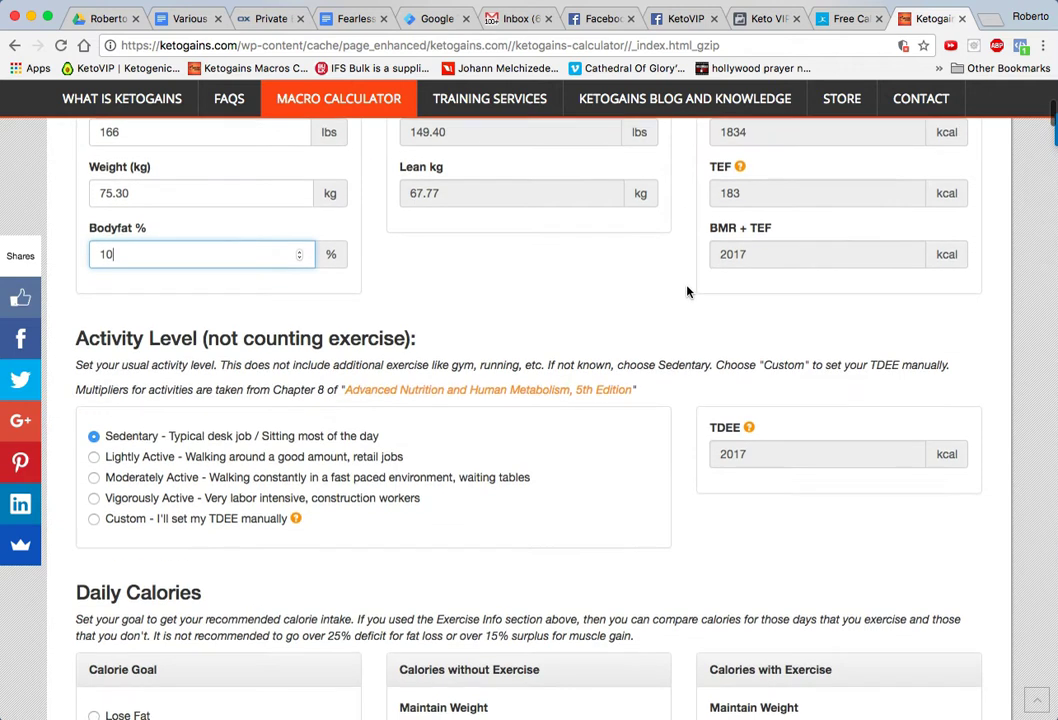
scroll(687, 291, "down", 5)
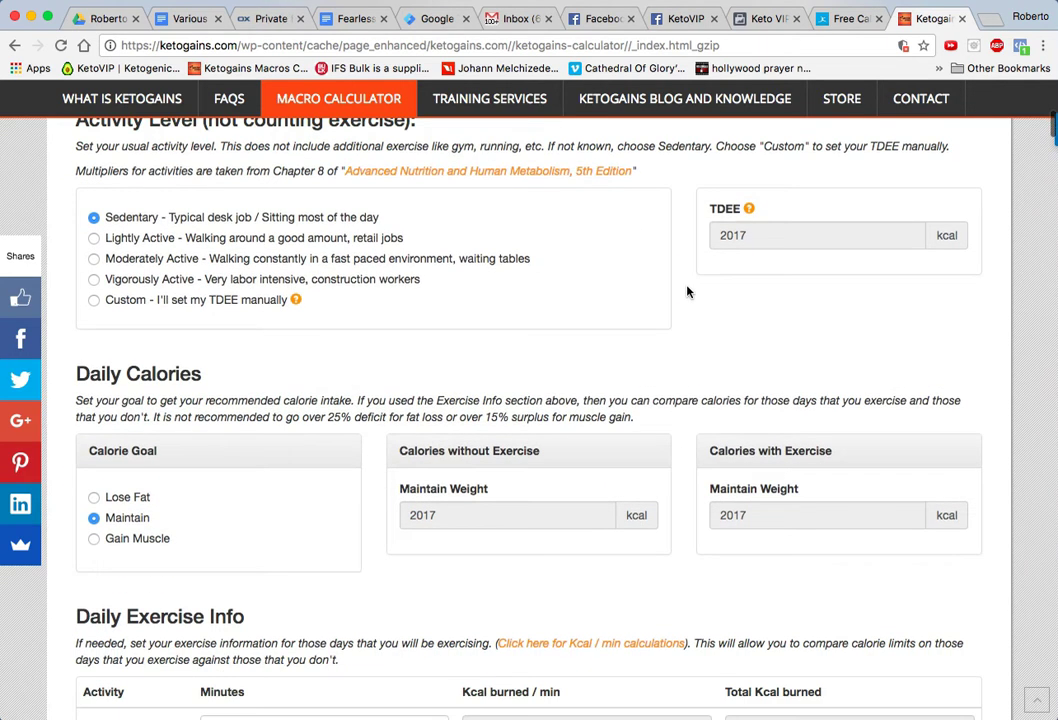
scroll(687, 291, "up", 8)
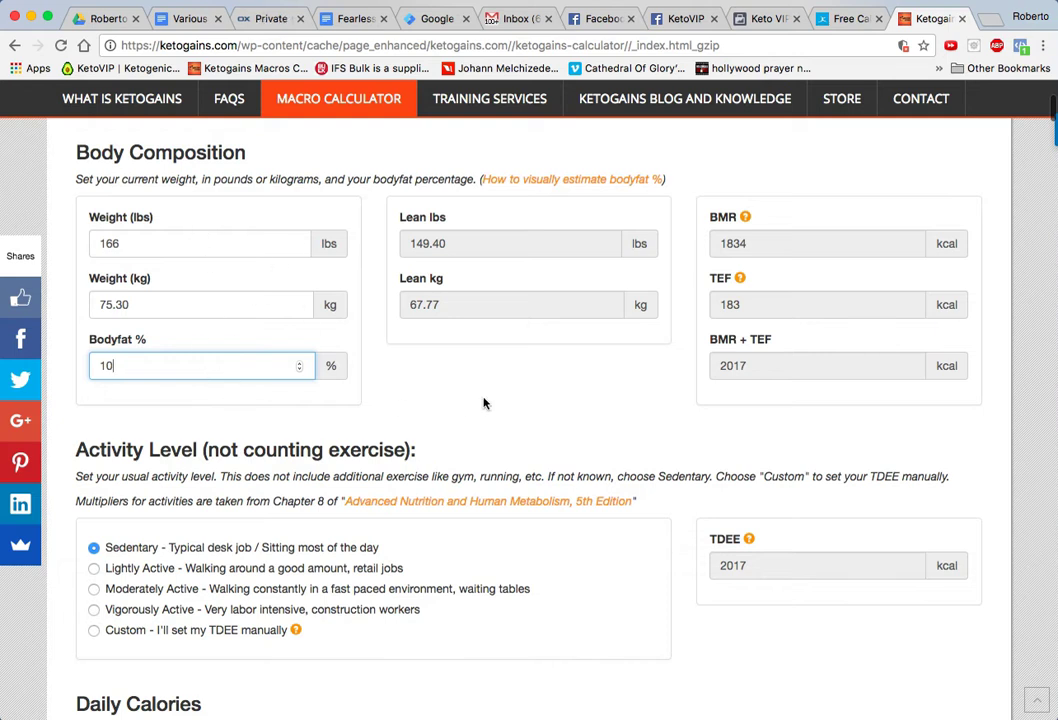
scroll(506, 559, "down", 5)
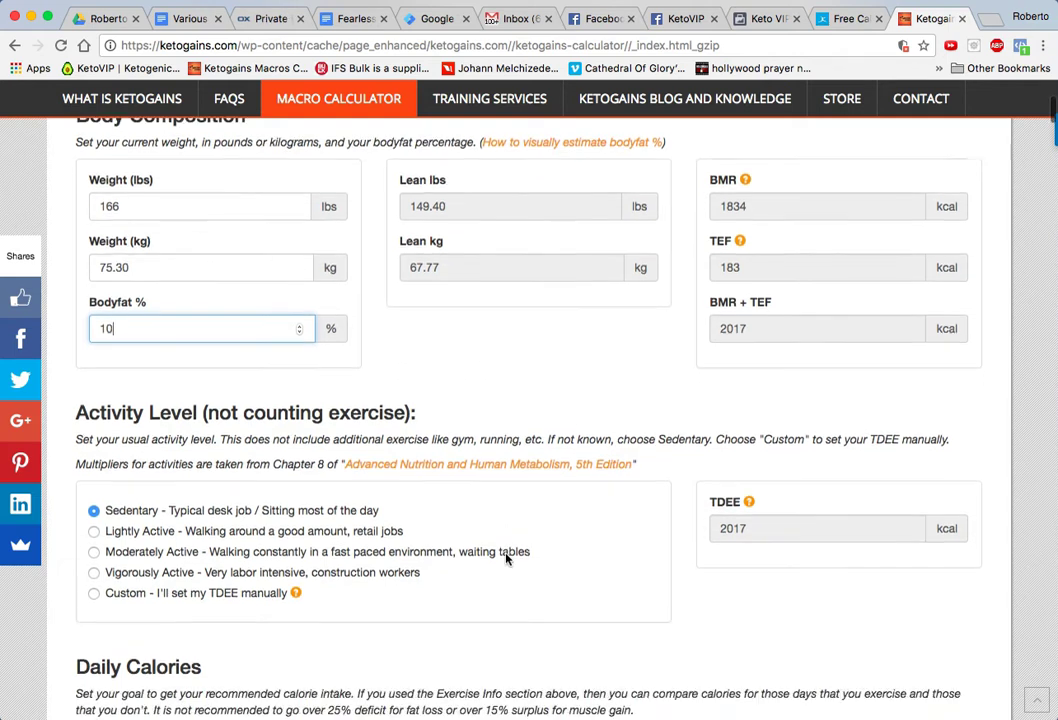
scroll(506, 559, "down", 2)
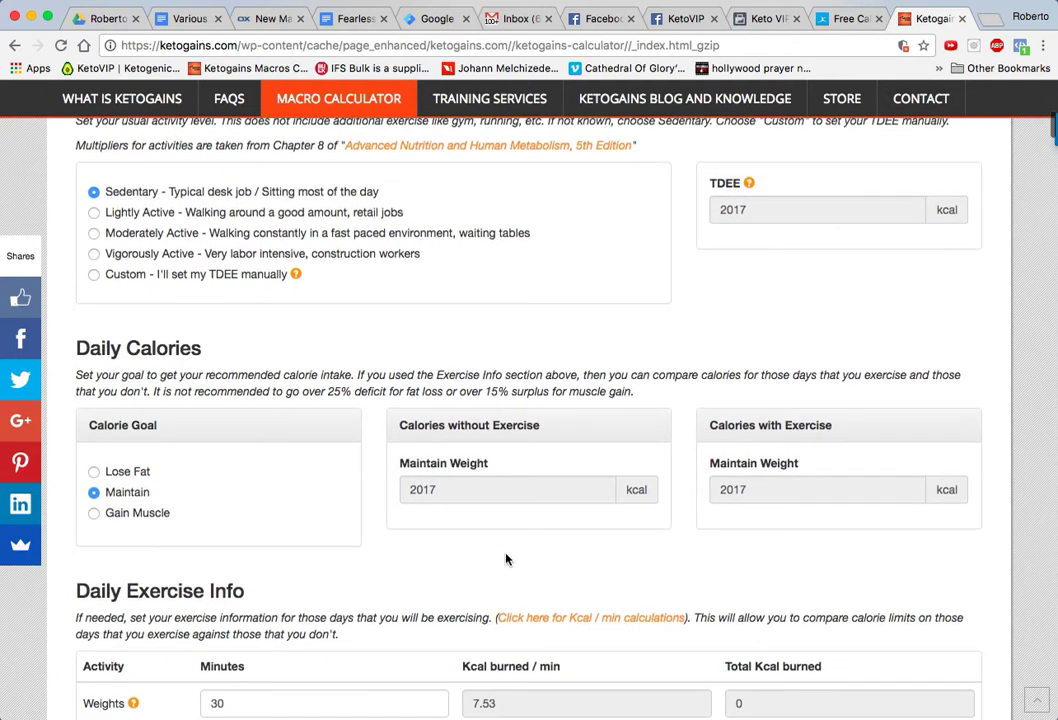
scroll(506, 559, "up", 1)
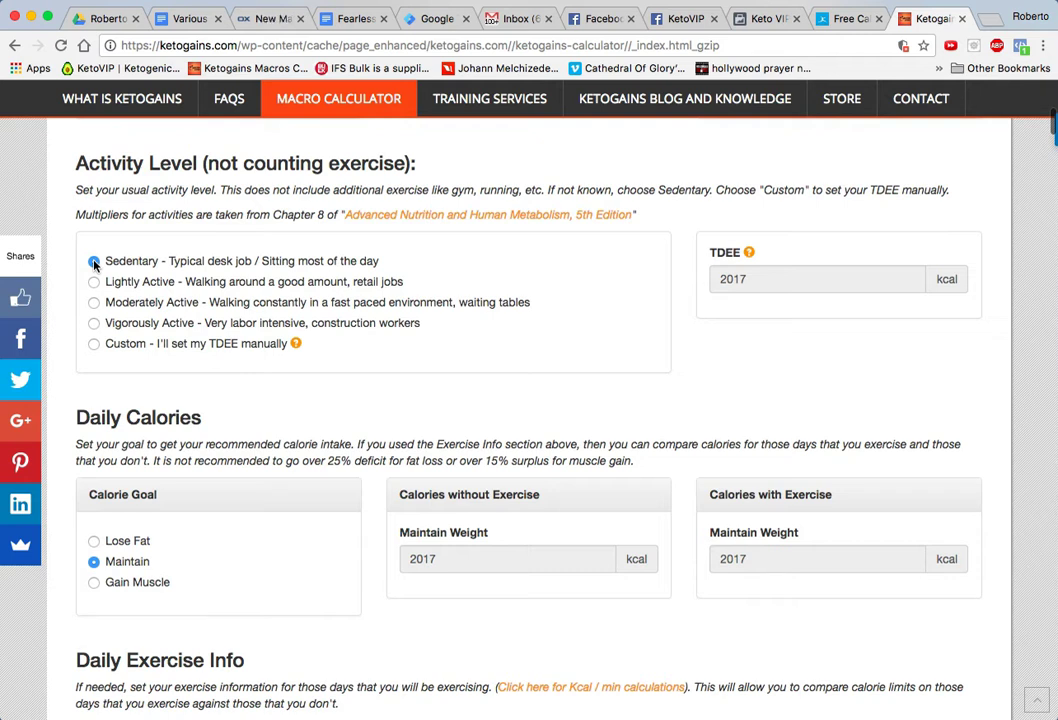
scroll(76, 333, "down", 2)
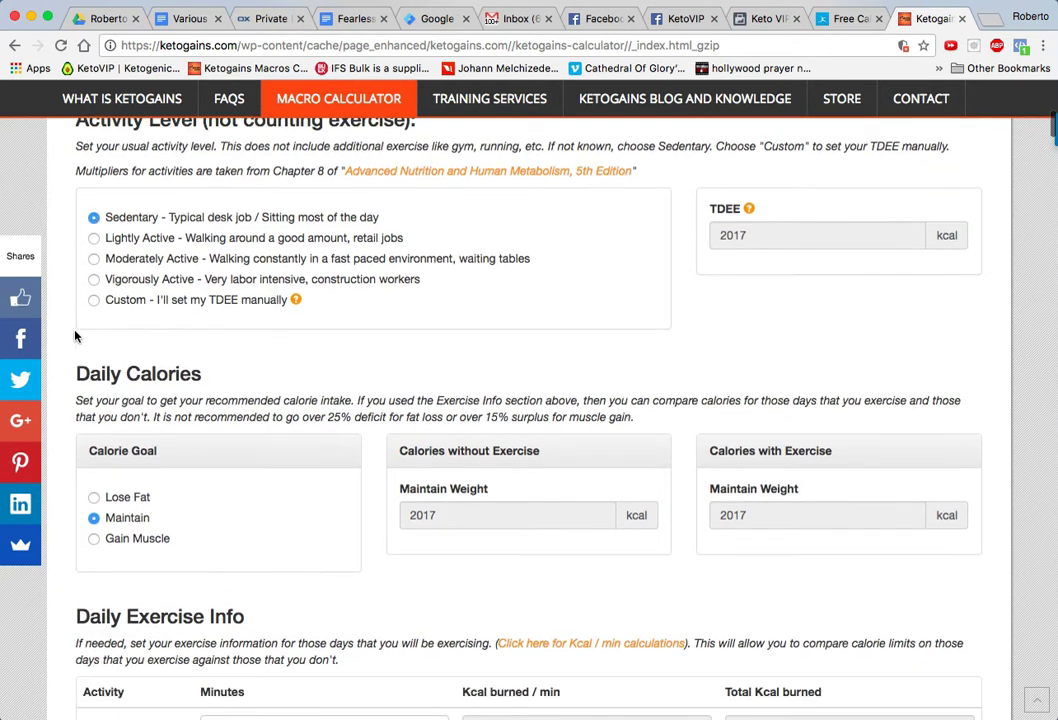
scroll(440, 545, "down", 2)
scroll(400, 480, "down", 1)
scroll(360, 350, "up", 5)
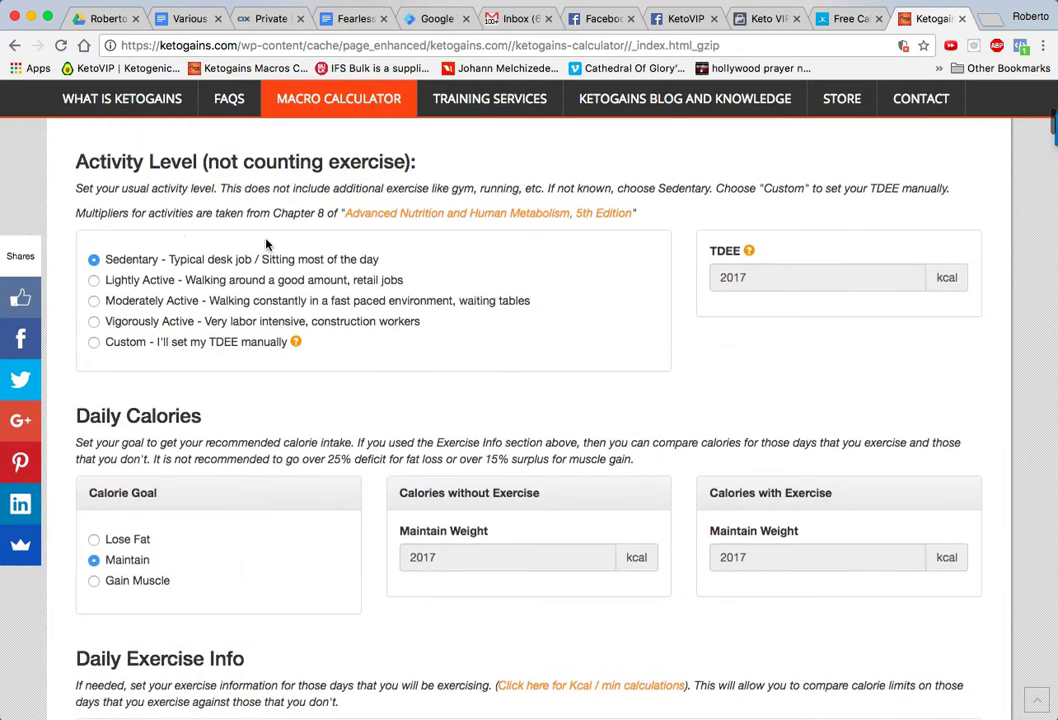
scroll(352, 454, "down", 3)
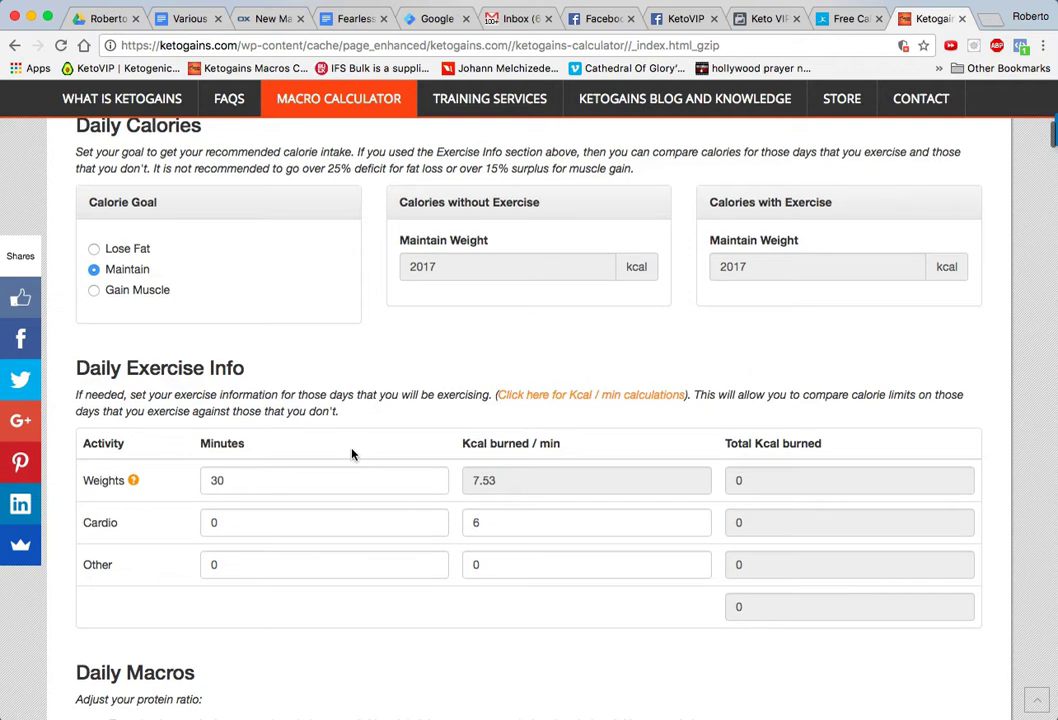
scroll(352, 454, "down", 3)
scroll(352, 454, "down", 3)
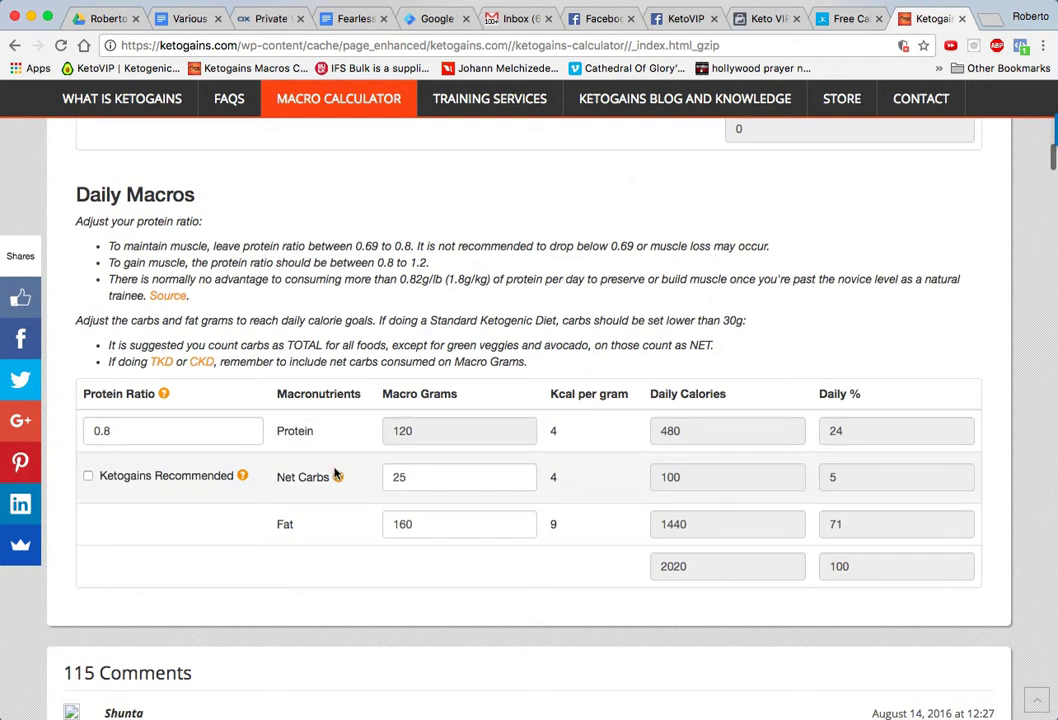
scroll(335, 473, "down", 1)
scroll(335, 473, "up", 2)
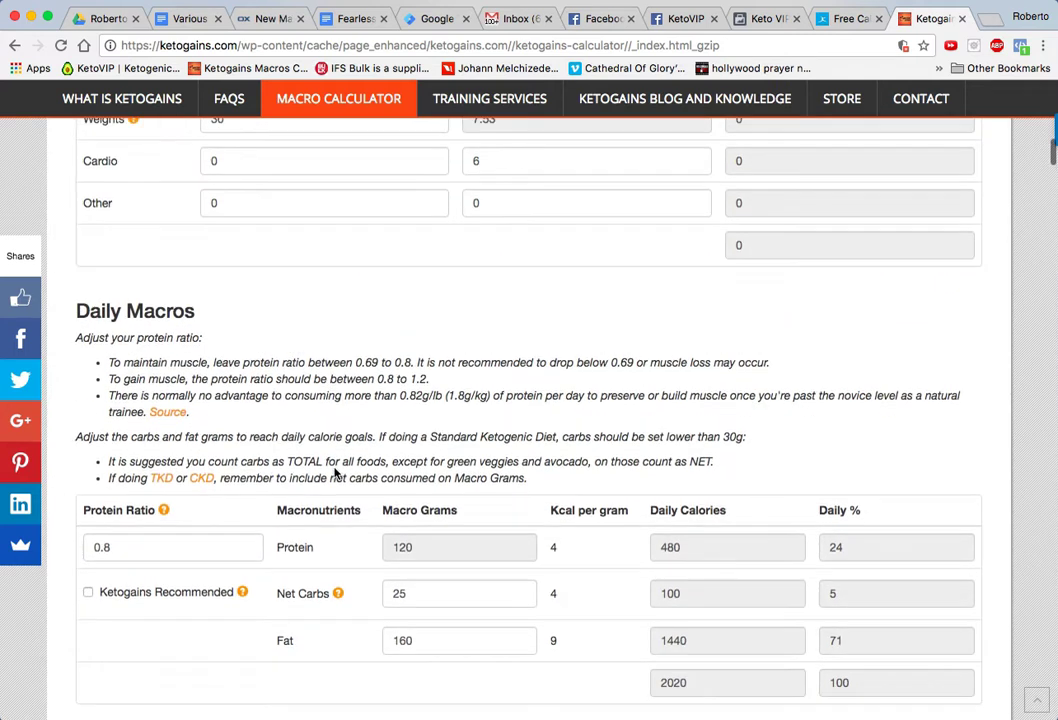
scroll(335, 473, "up", 3)
scroll(335, 473, "up", 2)
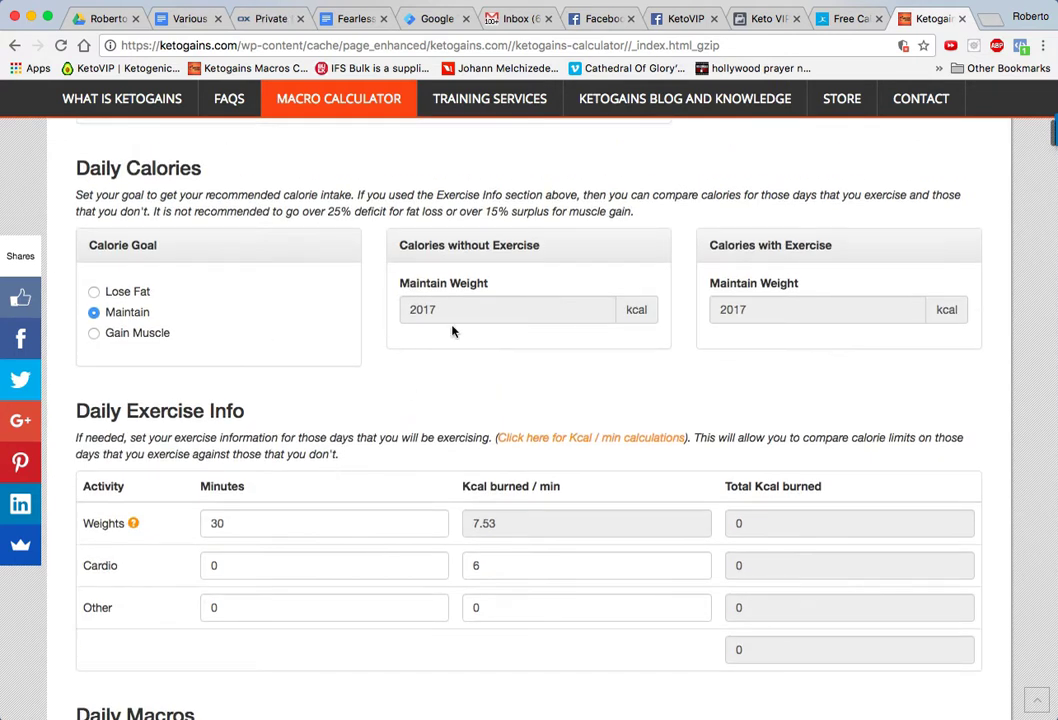
- Try the Lose Fat and Gain Muscle calorie goals and the Lightly Active level, restoring Maintain and Sedentary
left_click(94, 292)
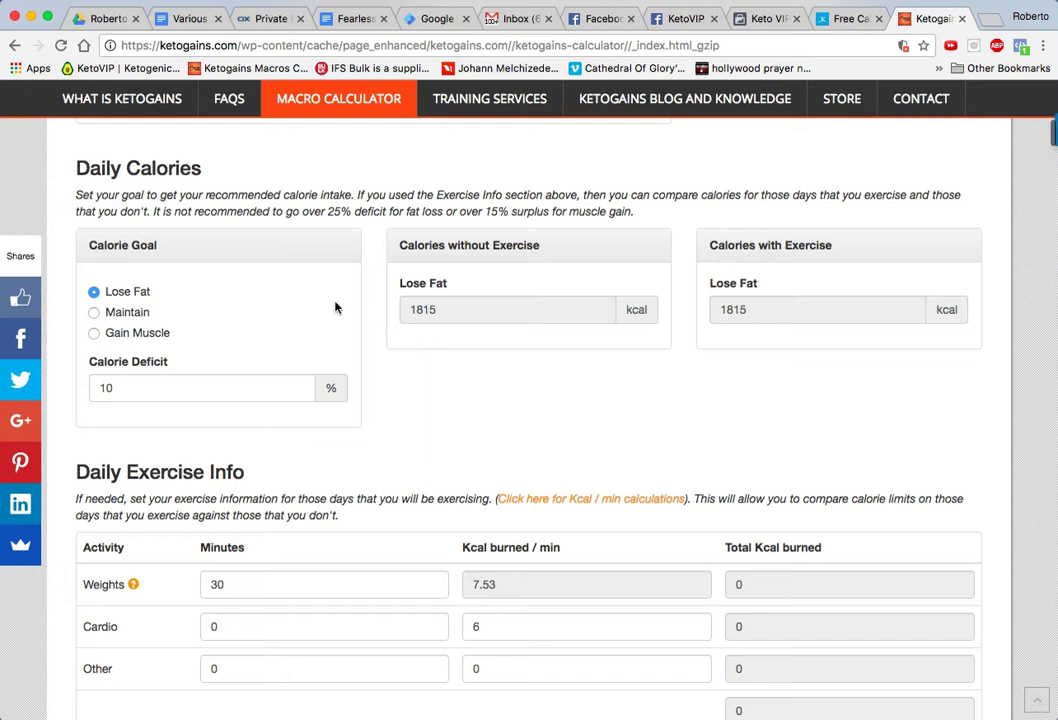
left_click(94, 335)
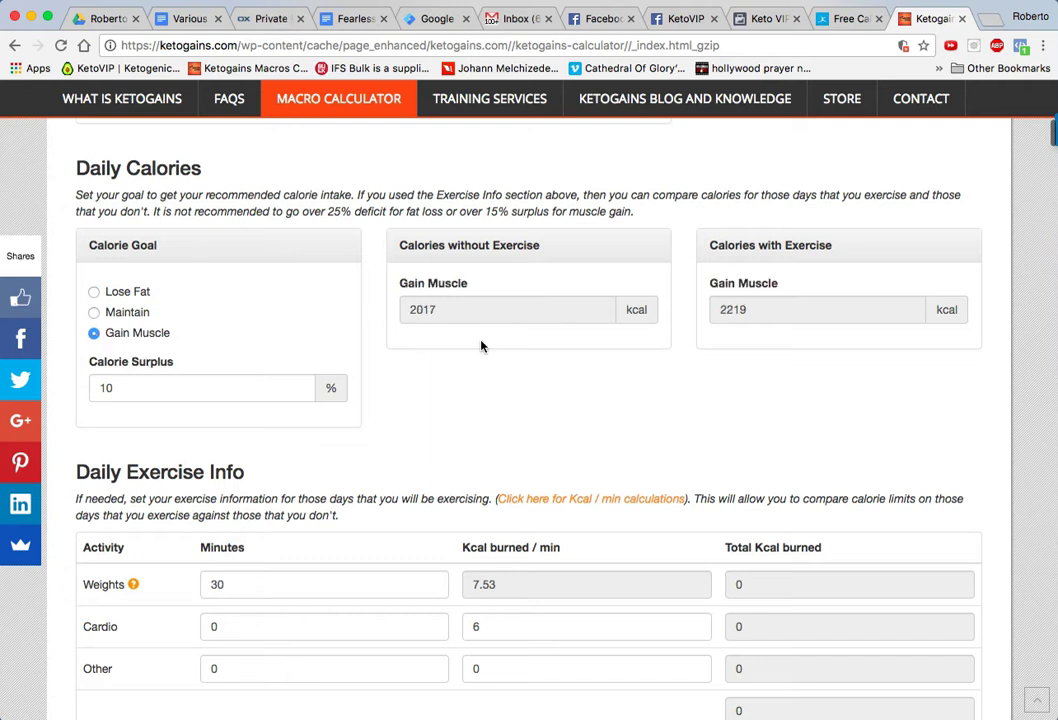
scroll(66, 568, "down", 1)
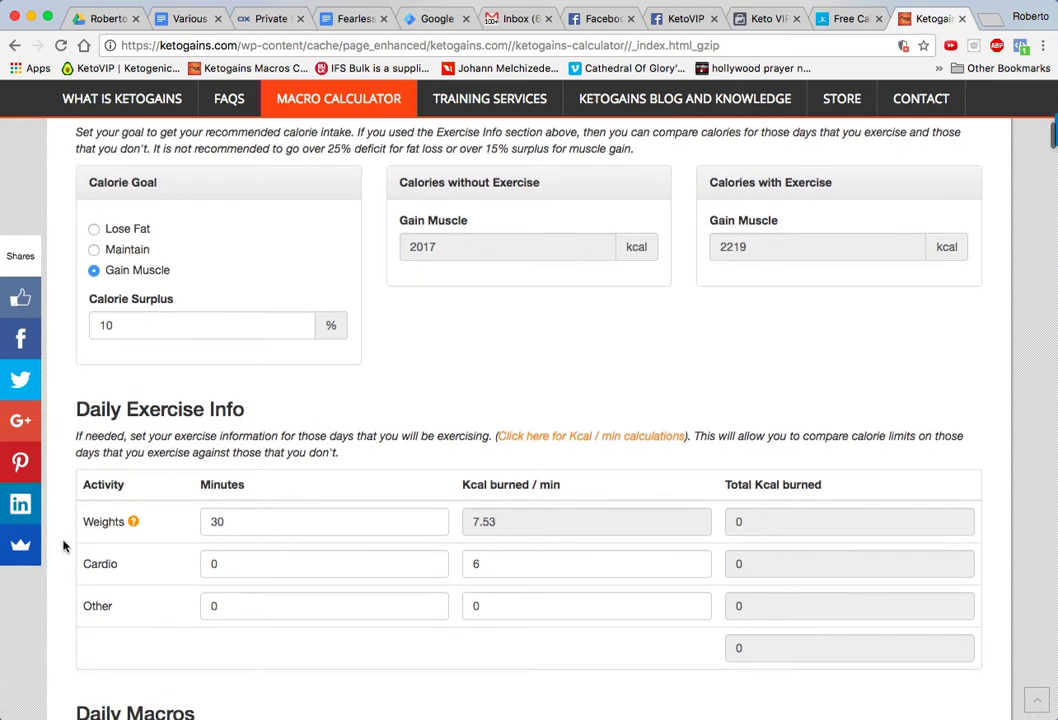
scroll(430, 378, "up", 1)
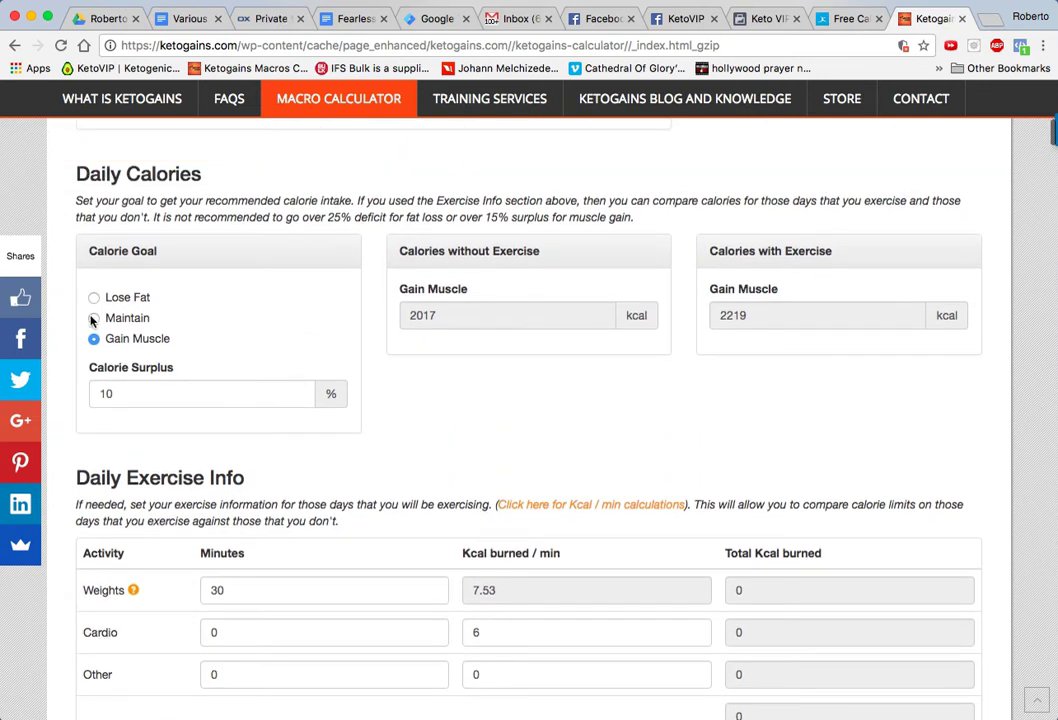
scroll(88, 230, "up", 3)
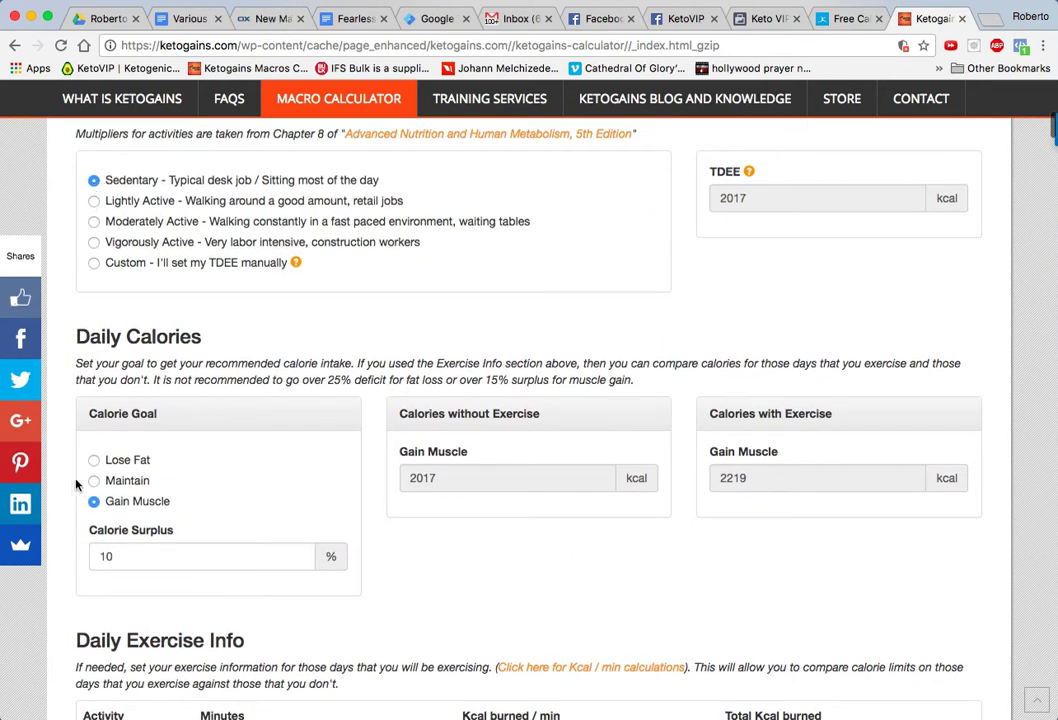
left_click(94, 482)
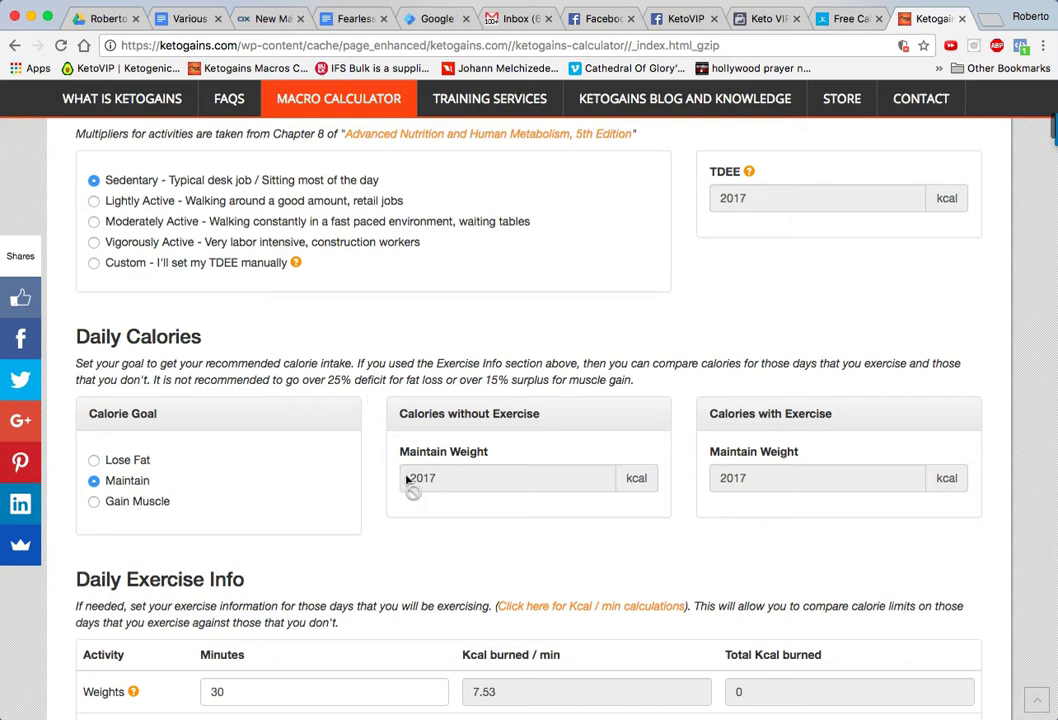
left_click(95, 203)
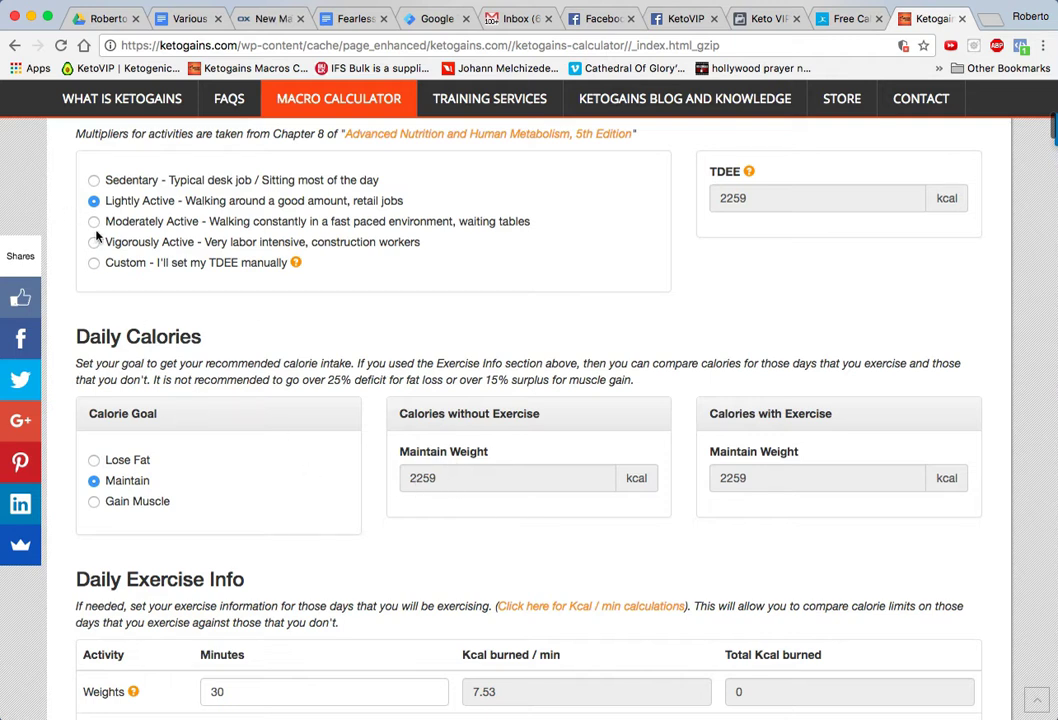
left_click(93, 181)
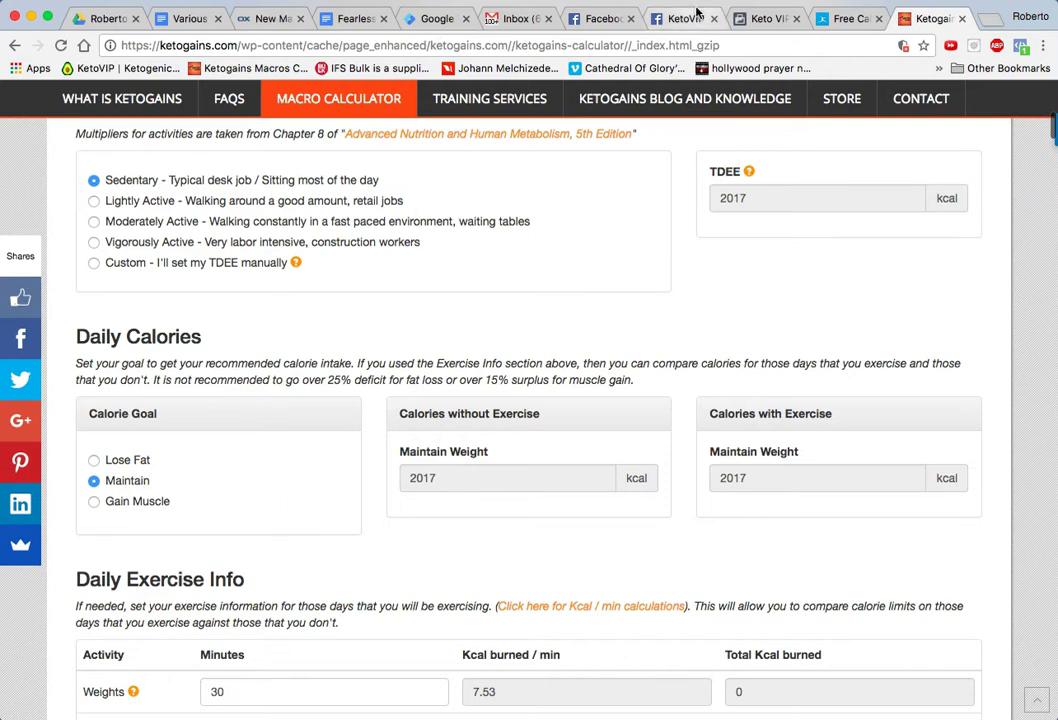
- Switch to MyFitnessPal, open the daily nutrition goals for editing, and set the calories to 2017
left_click(846, 19)
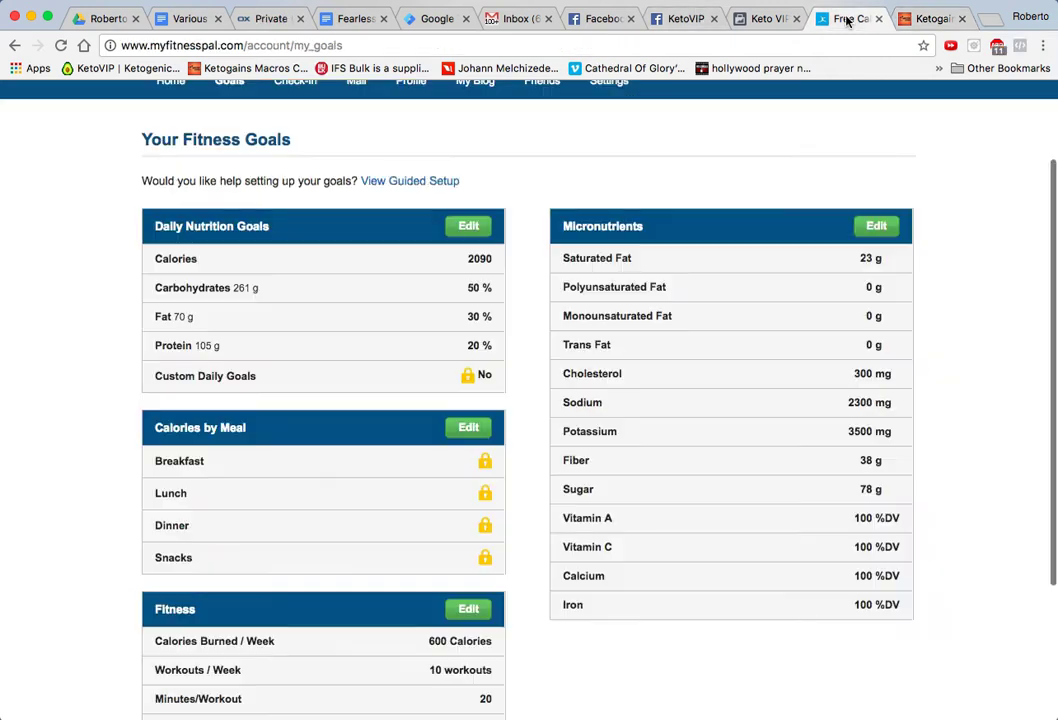
left_click(468, 226)
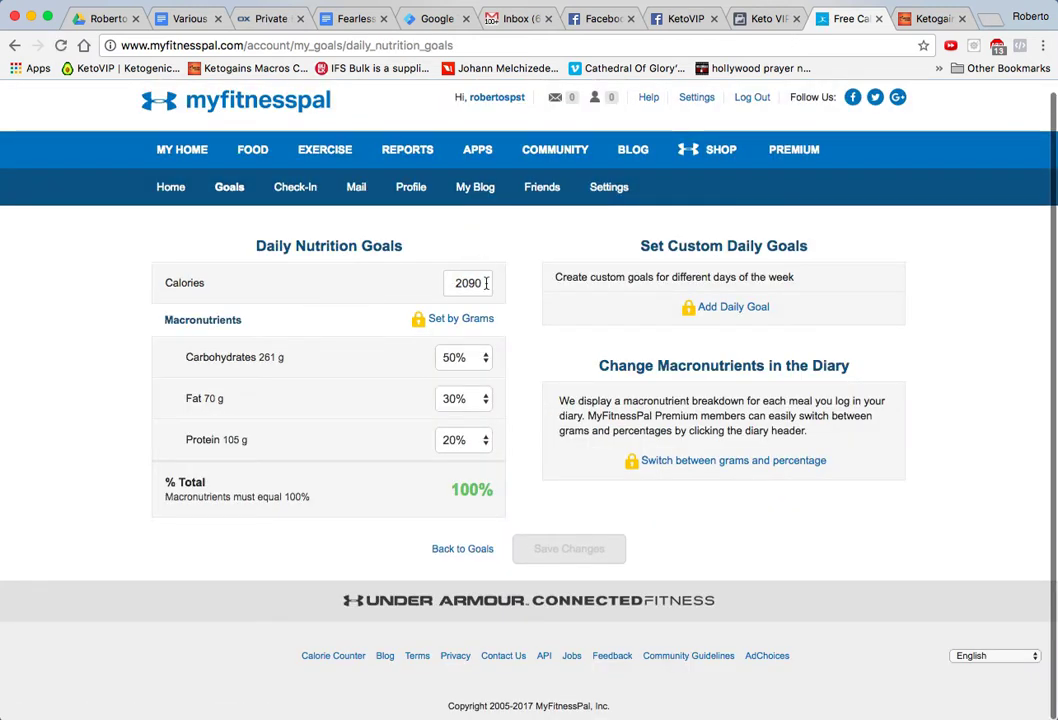
left_click(486, 284)
key("BackSpace")
key("BackSpace")
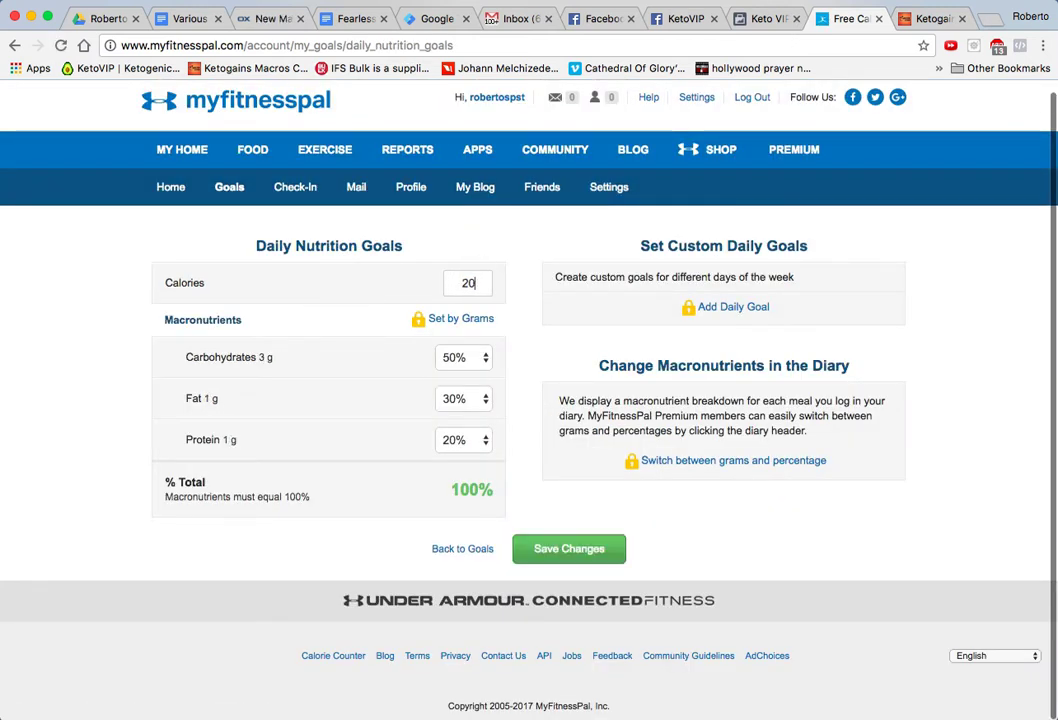
type("17")
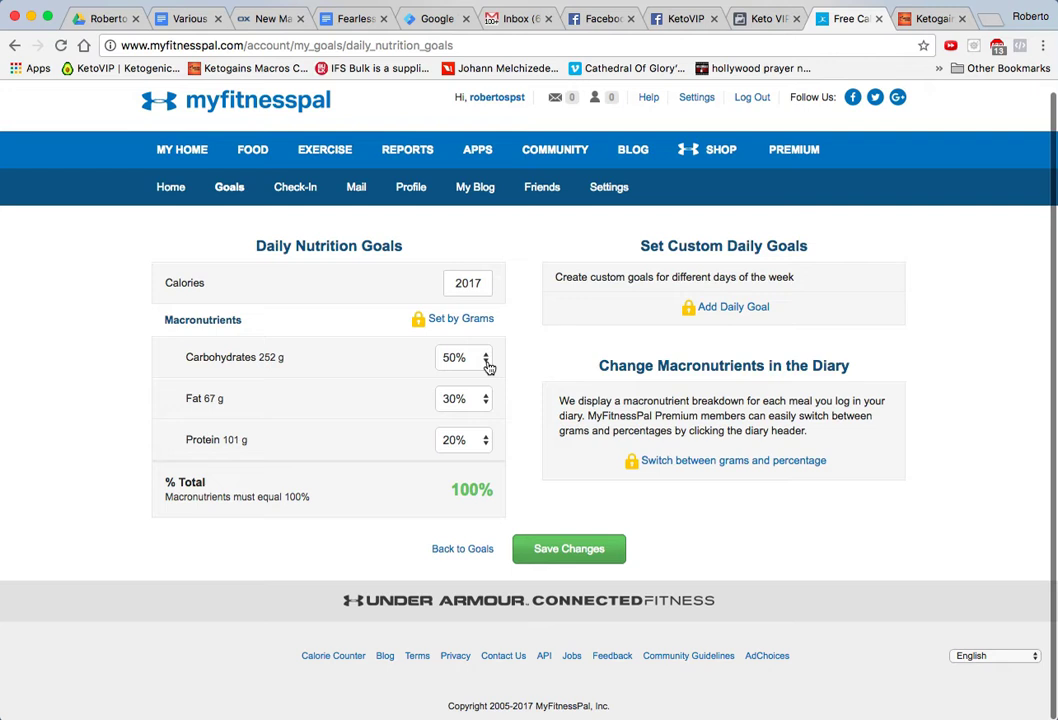
- Set the macronutrients to 10% carbohydrates, 75% fat and 15% protein, and check the gram amount of each
left_click(482, 361)
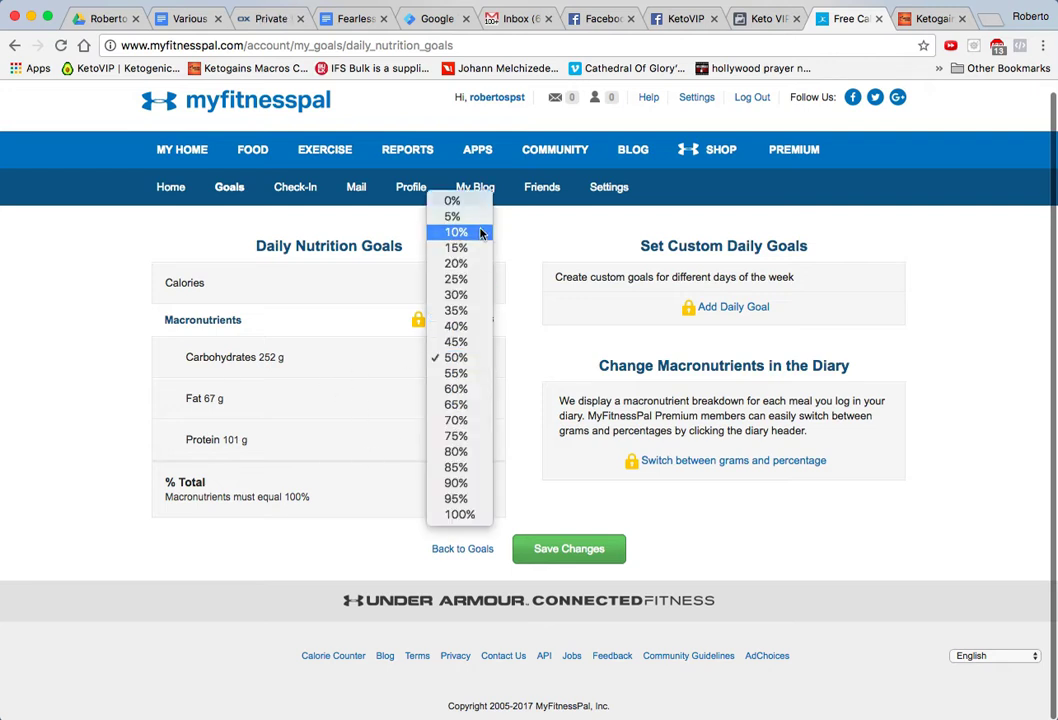
left_click(480, 233)
left_click(484, 398)
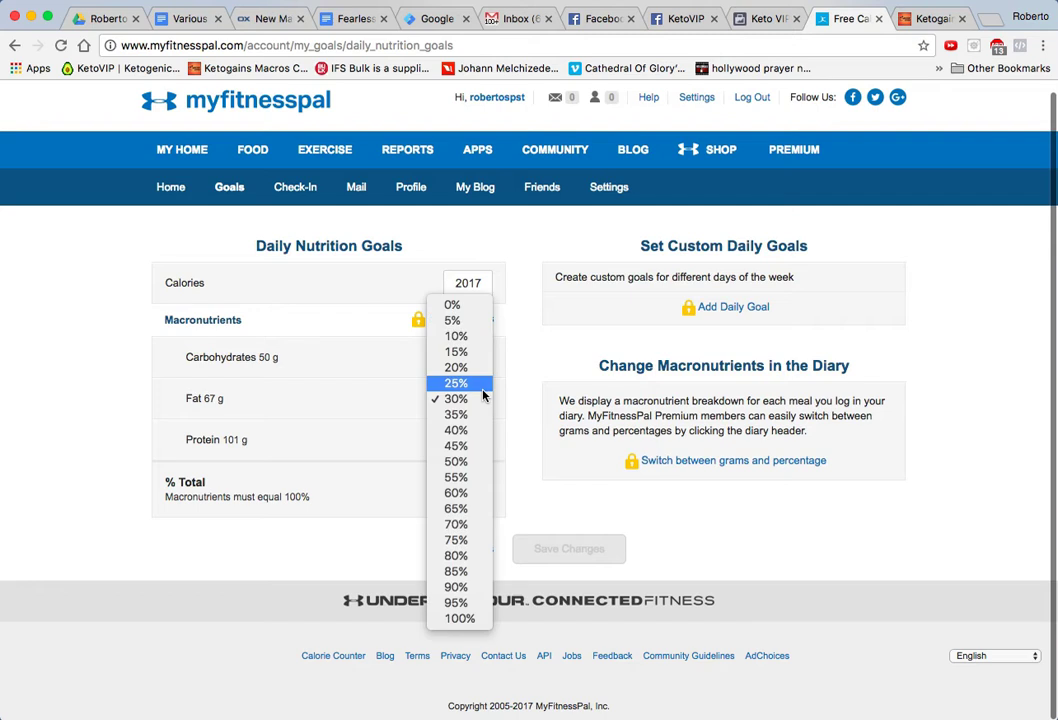
left_click(476, 540)
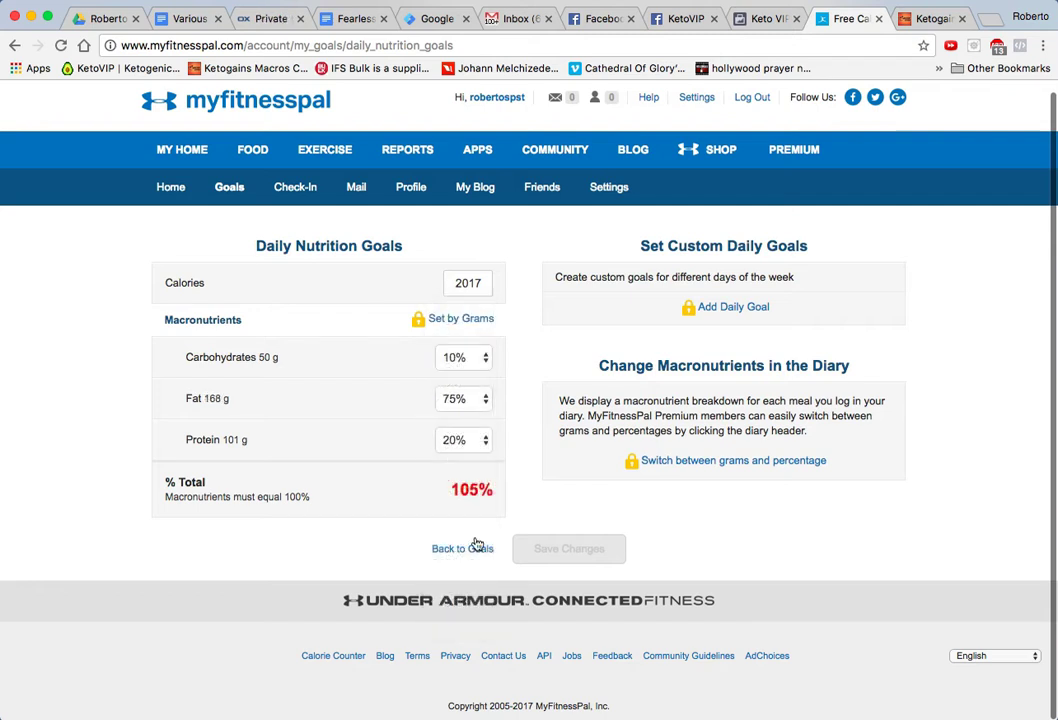
left_click(489, 439)
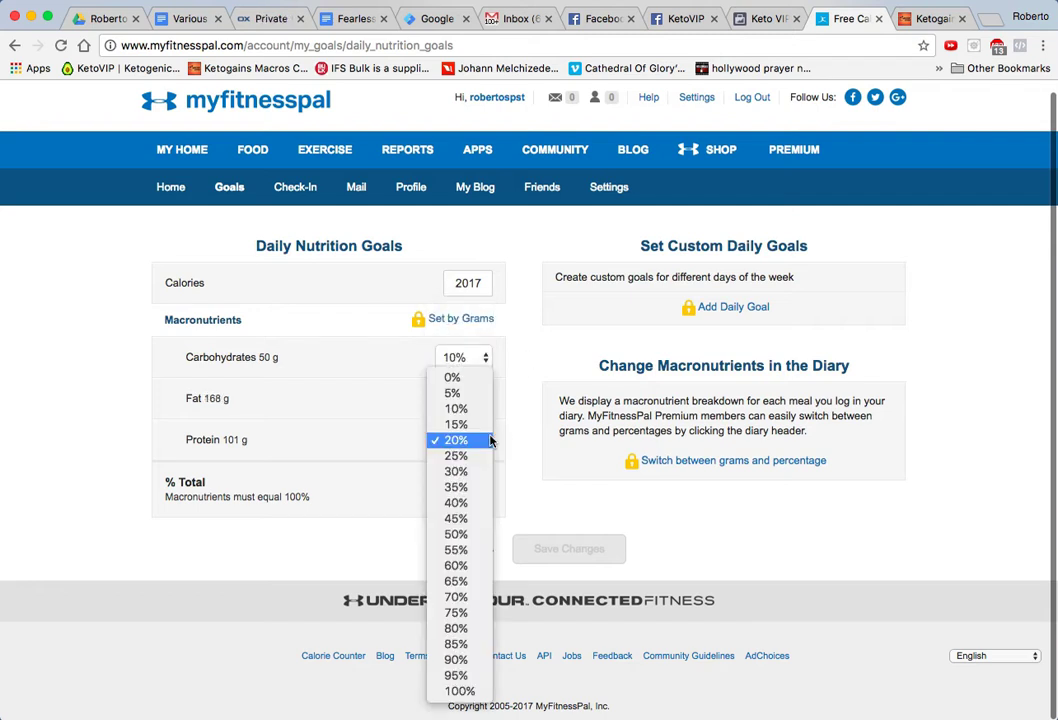
left_click(476, 428)
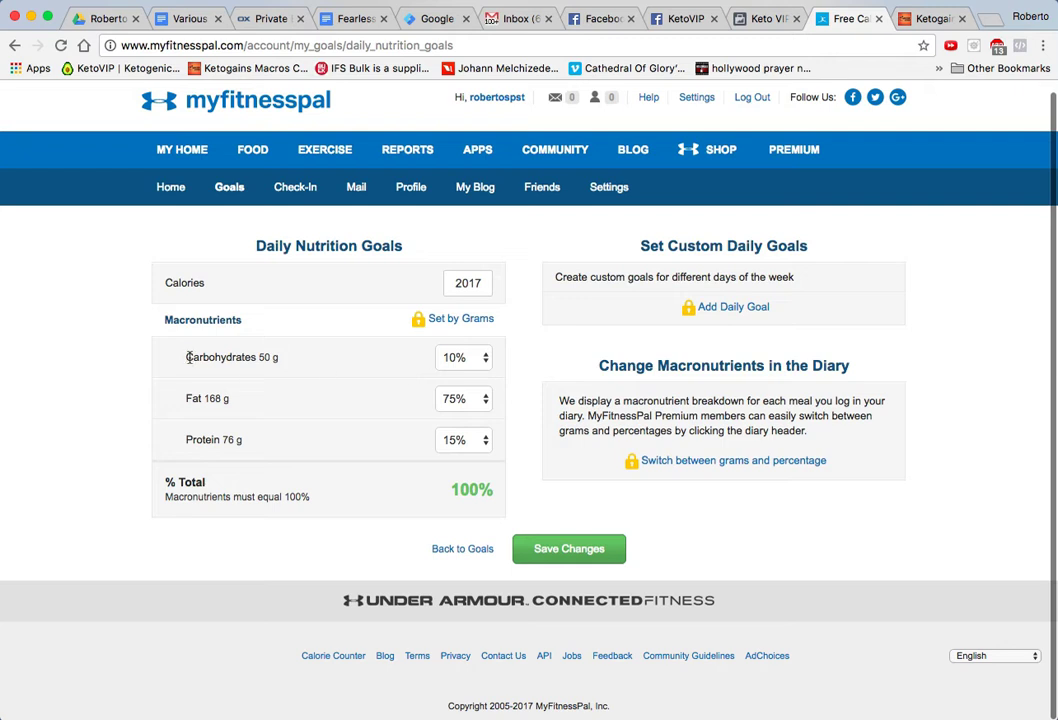
left_click_drag(186, 357, 288, 358)
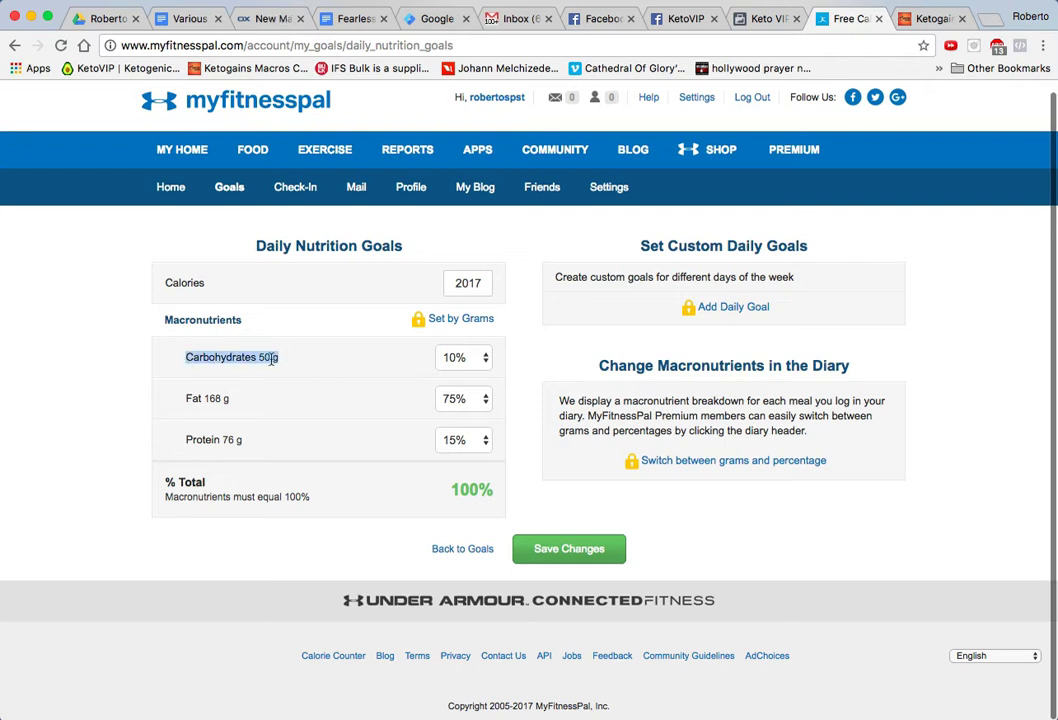
left_click(268, 360)
left_click_drag(266, 357, 273, 357)
double_click(212, 399)
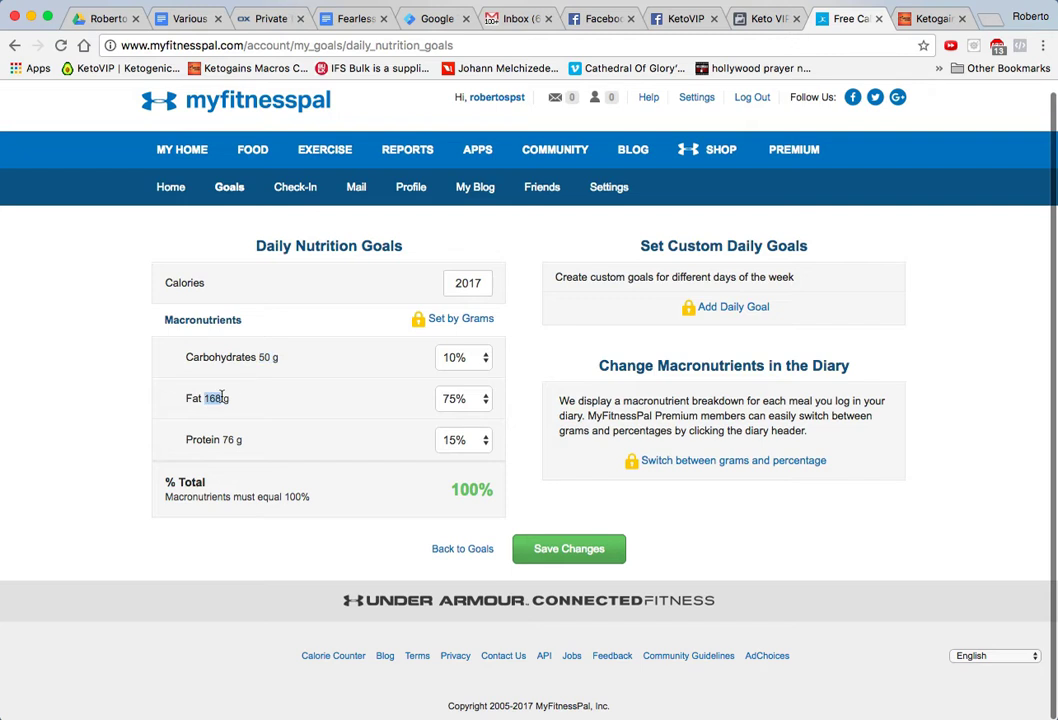
double_click(228, 440)
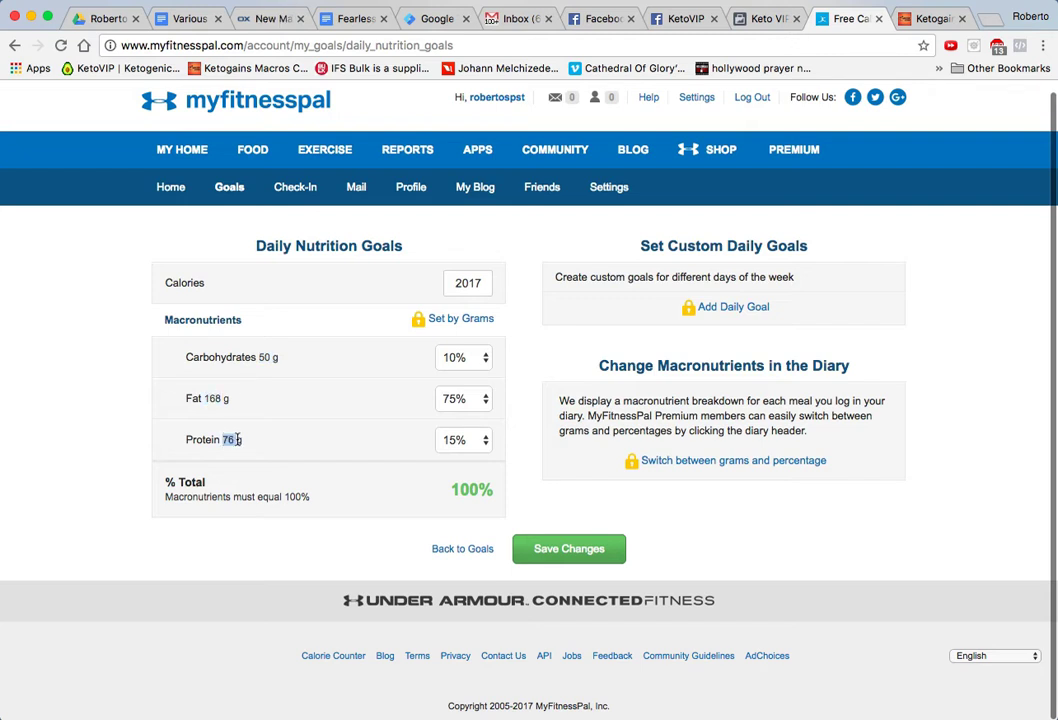
- Reduce carbohydrates to 5% and raise protein to 20% so the macronutrient percentages add up to 100%
left_click(486, 357)
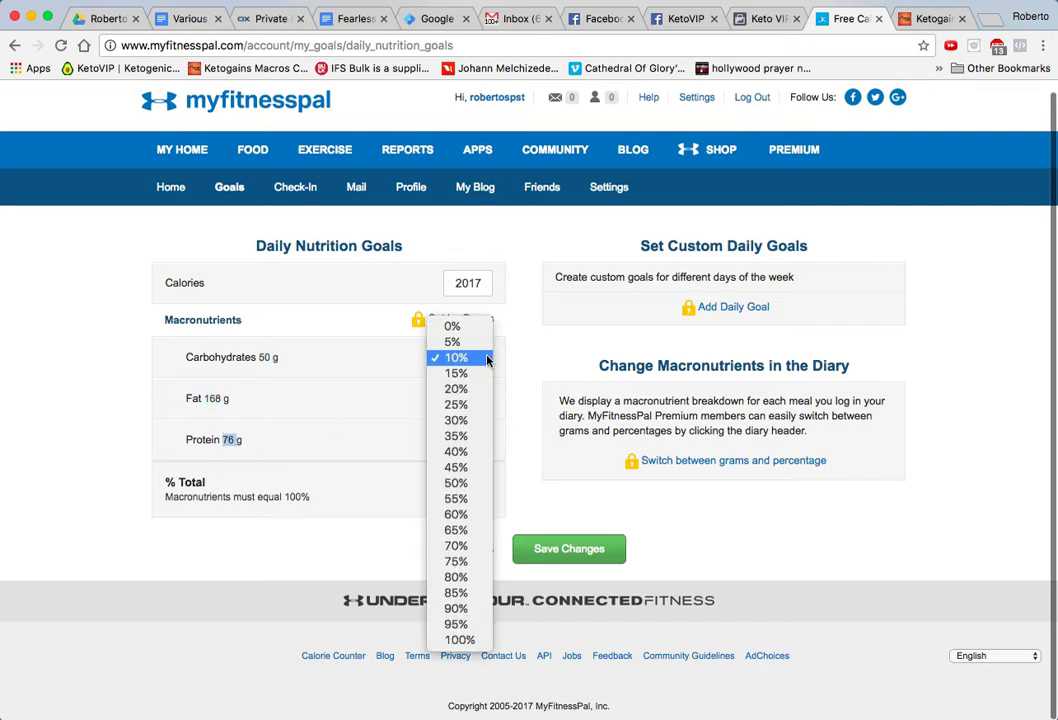
left_click(477, 347)
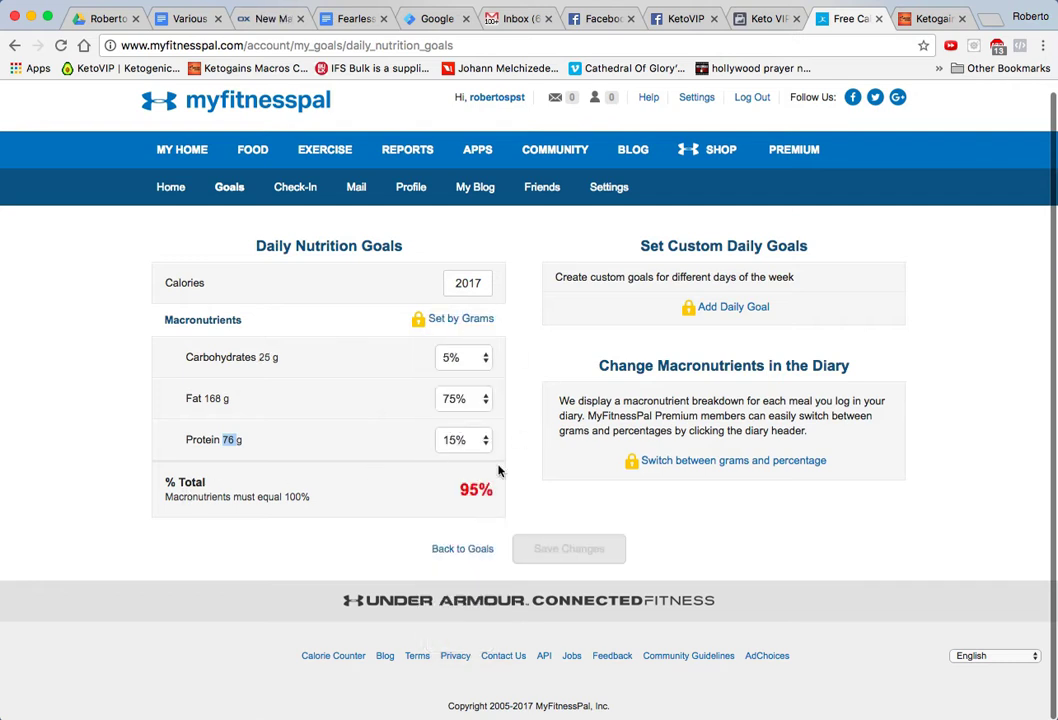
left_click(451, 490)
left_click_drag(451, 490, 488, 484)
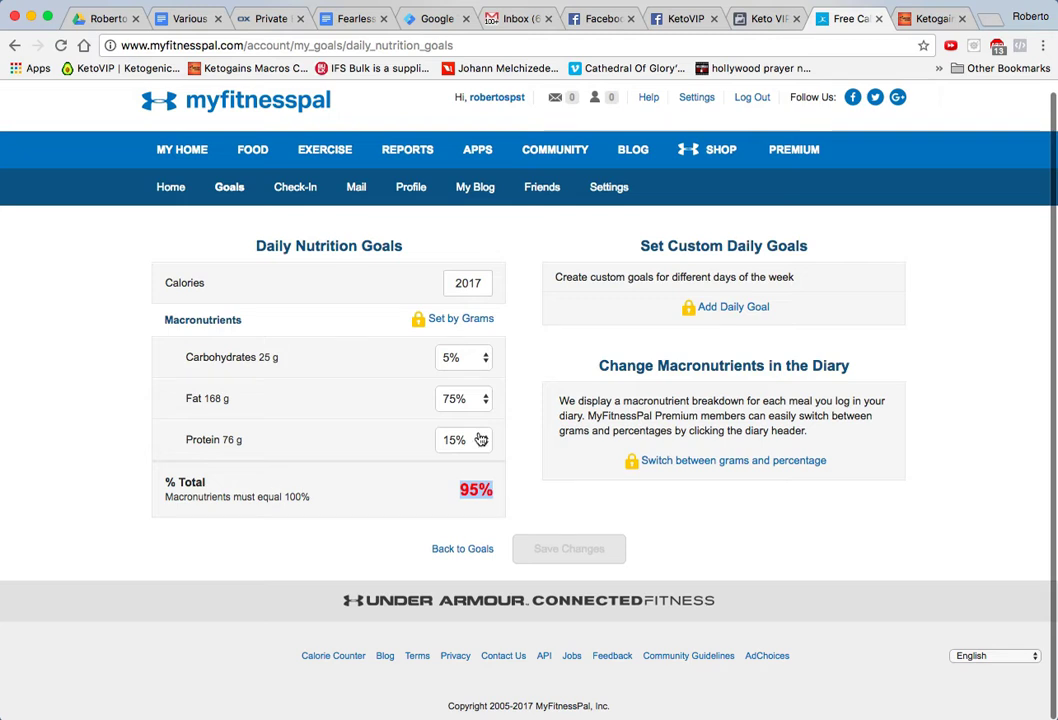
left_click(480, 439)
left_click(467, 462)
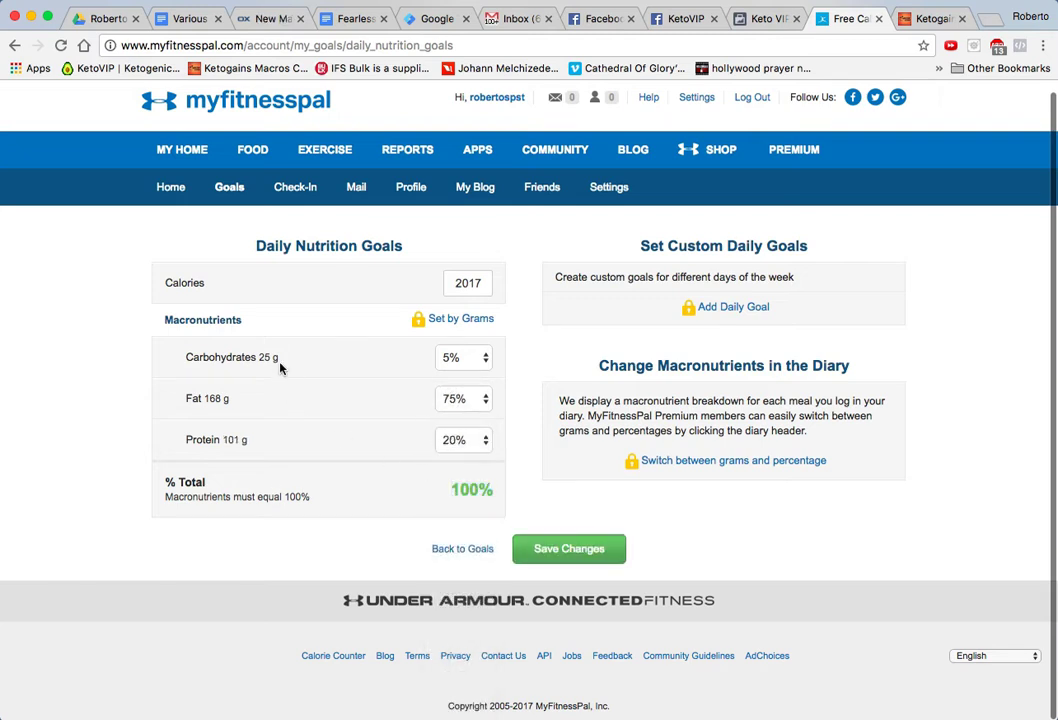
- Review the daily calorie goal and the gram amounts for carbohydrates, fat and protein
left_click_drag(279, 357, 257, 357)
left_click_drag(203, 397, 231, 397)
left_click_drag(250, 439, 220, 439)
left_click(288, 393)
left_click_drag(181, 357, 338, 394)
left_click_drag(452, 283, 502, 285)
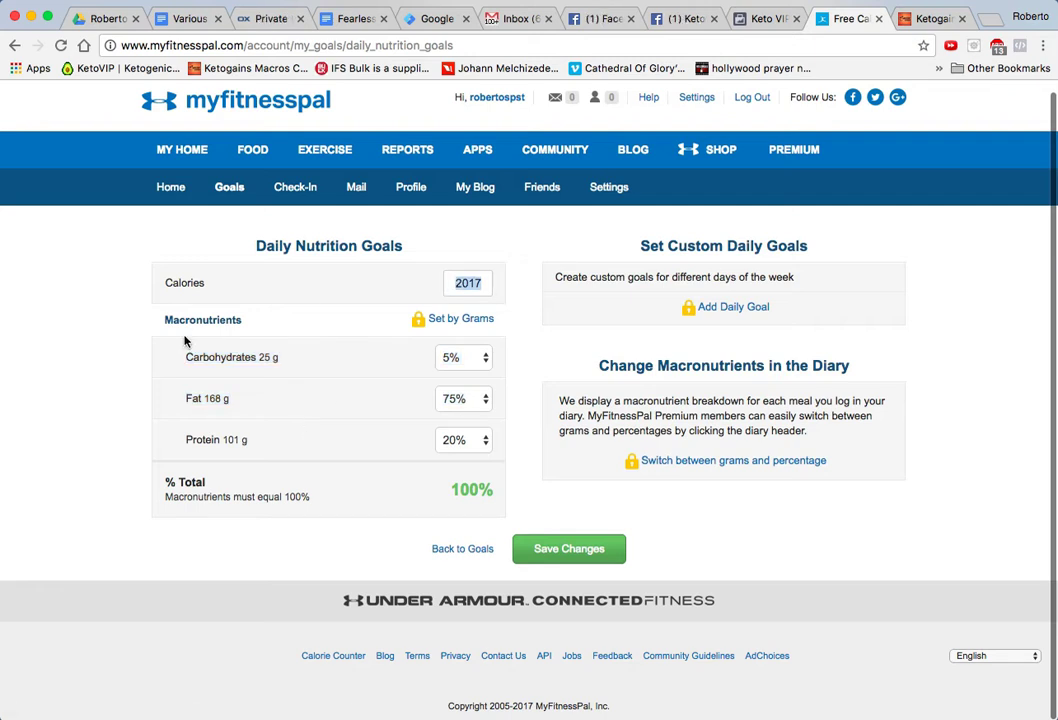
left_click_drag(177, 357, 287, 452)
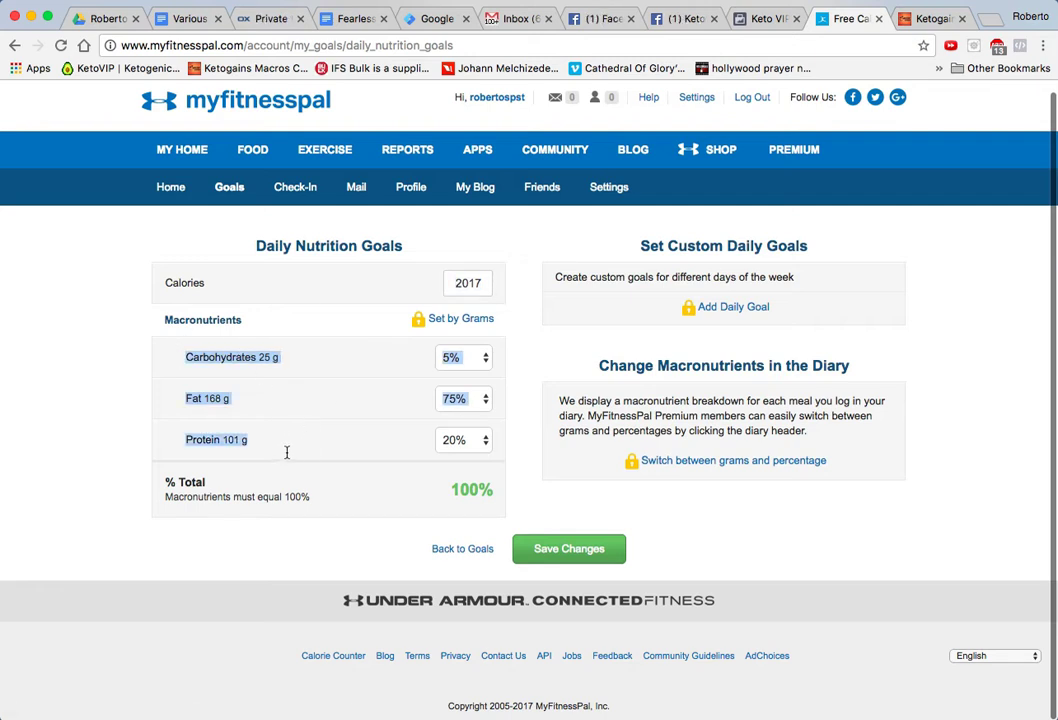
left_click(260, 421)
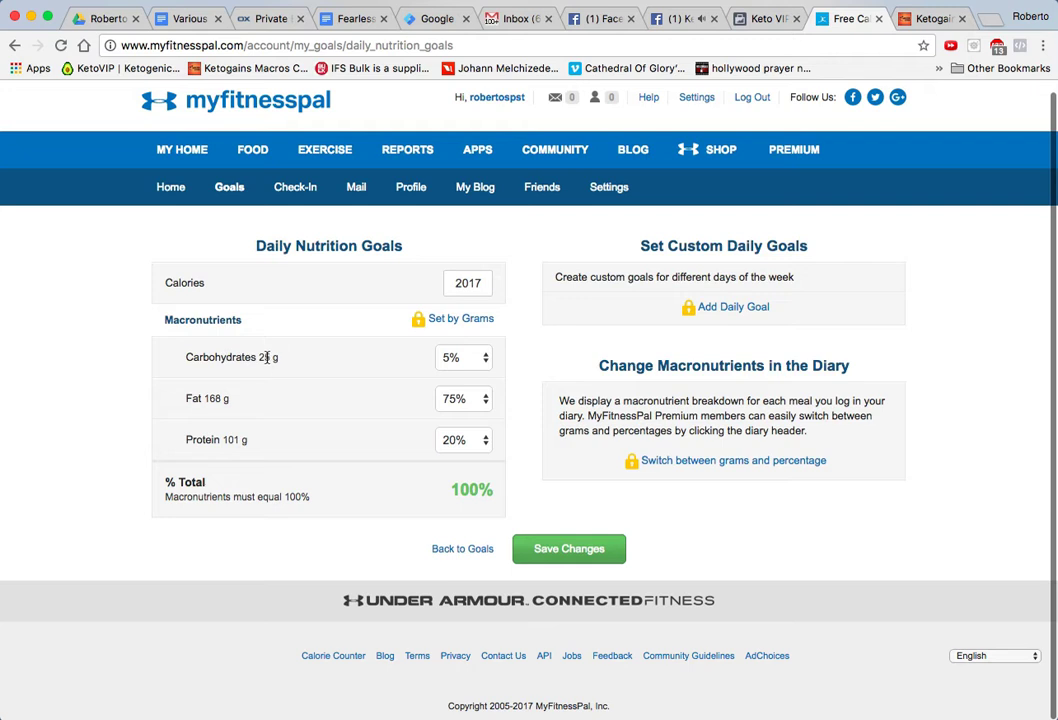
- Examine the carbohydrate and protein gram targets closely, and recheck them alongside the fat target
left_click_drag(257, 357, 281, 358)
double_click(201, 445)
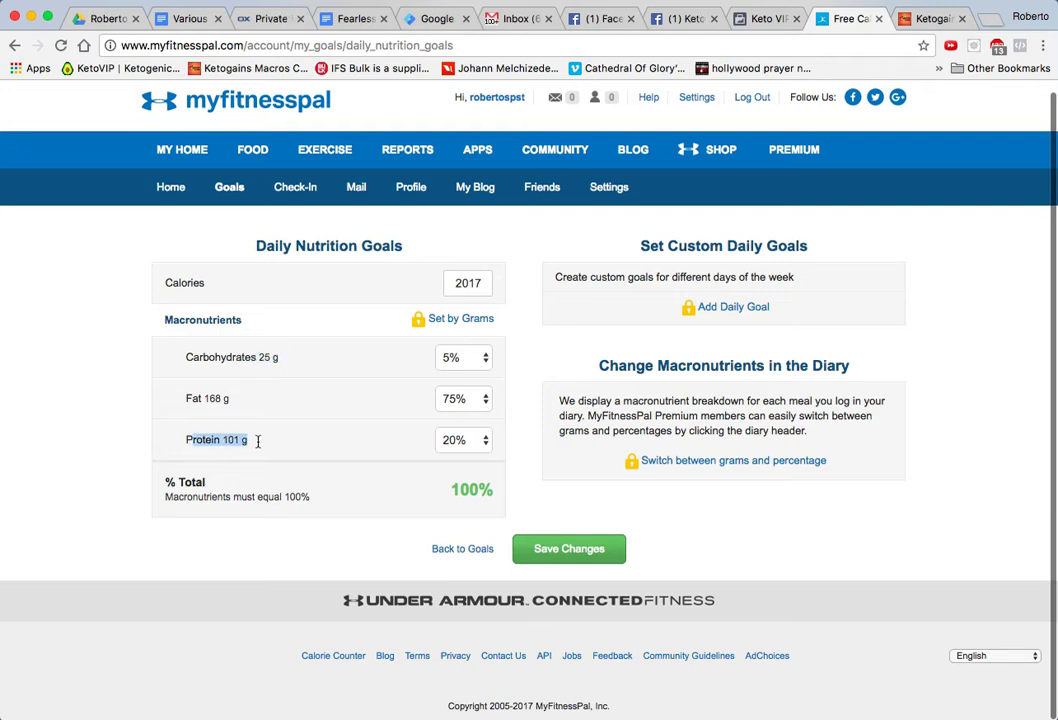
left_click(250, 446)
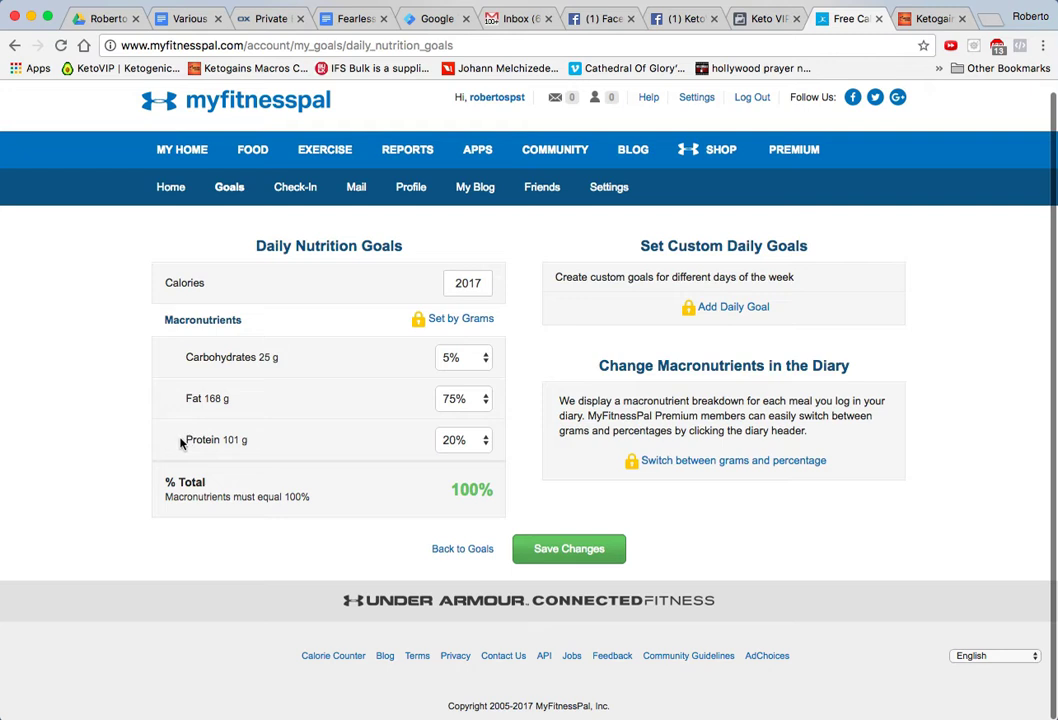
left_click_drag(183, 439, 260, 437)
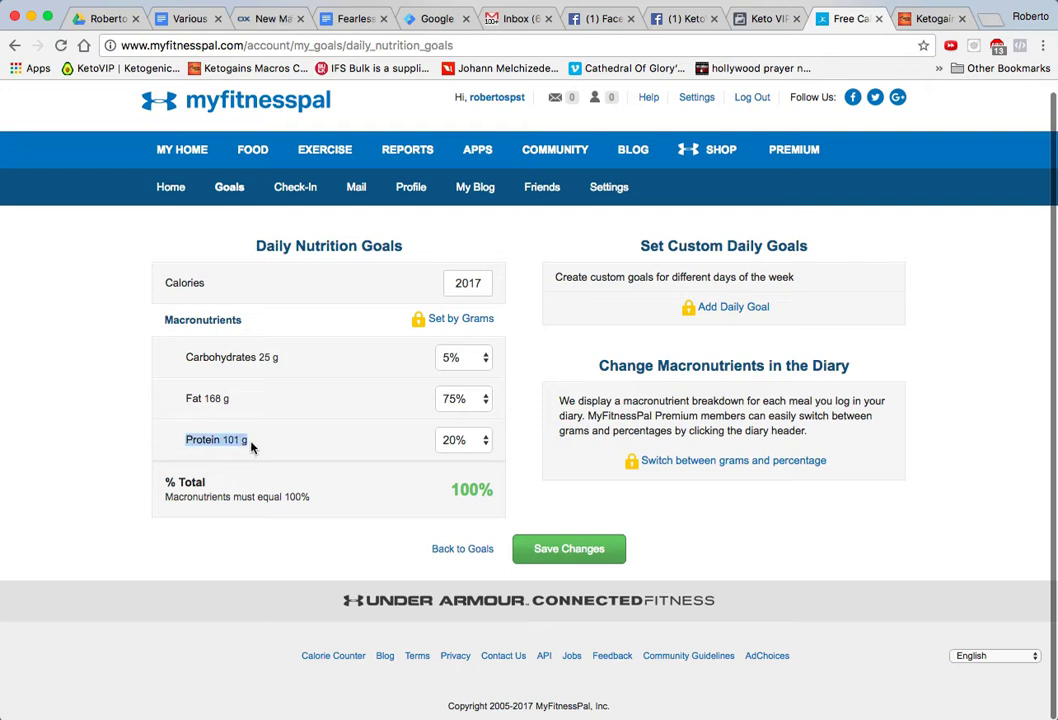
left_click(251, 447)
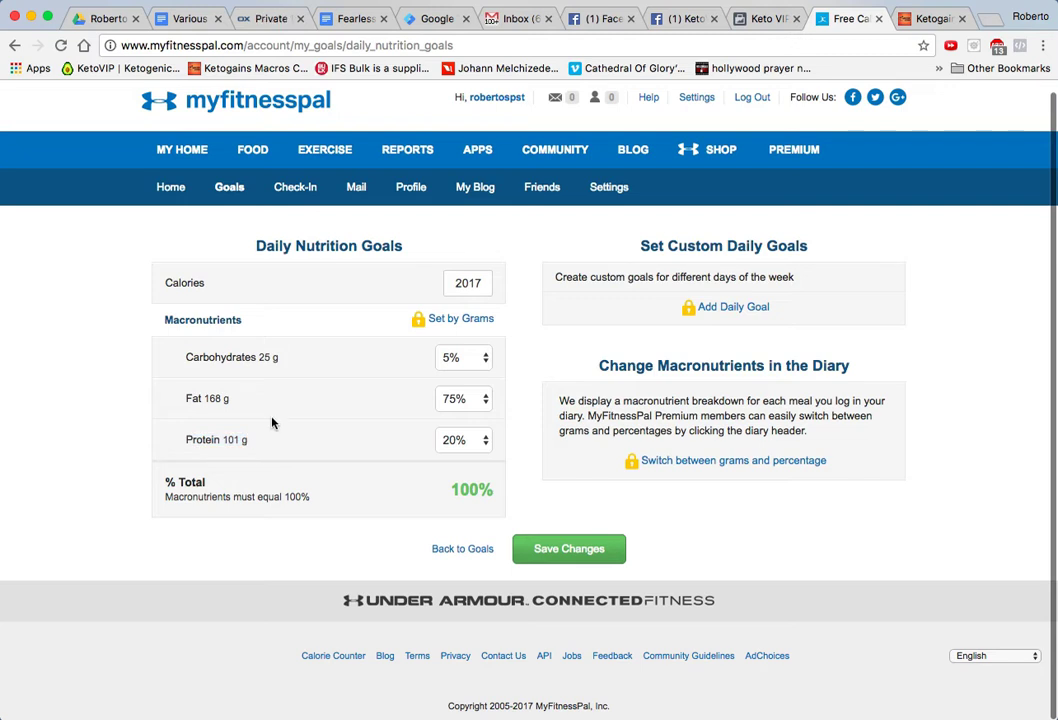
left_click_drag(278, 362, 258, 358)
mouse_move(232, 399)
left_mouse_down()
mouse_move(203, 398)
mouse_move(234, 395)
left_mouse_up()
left_click(238, 403)
left_click_drag(178, 358, 258, 438)
left_click(258, 438)
key("ctrl+Up")
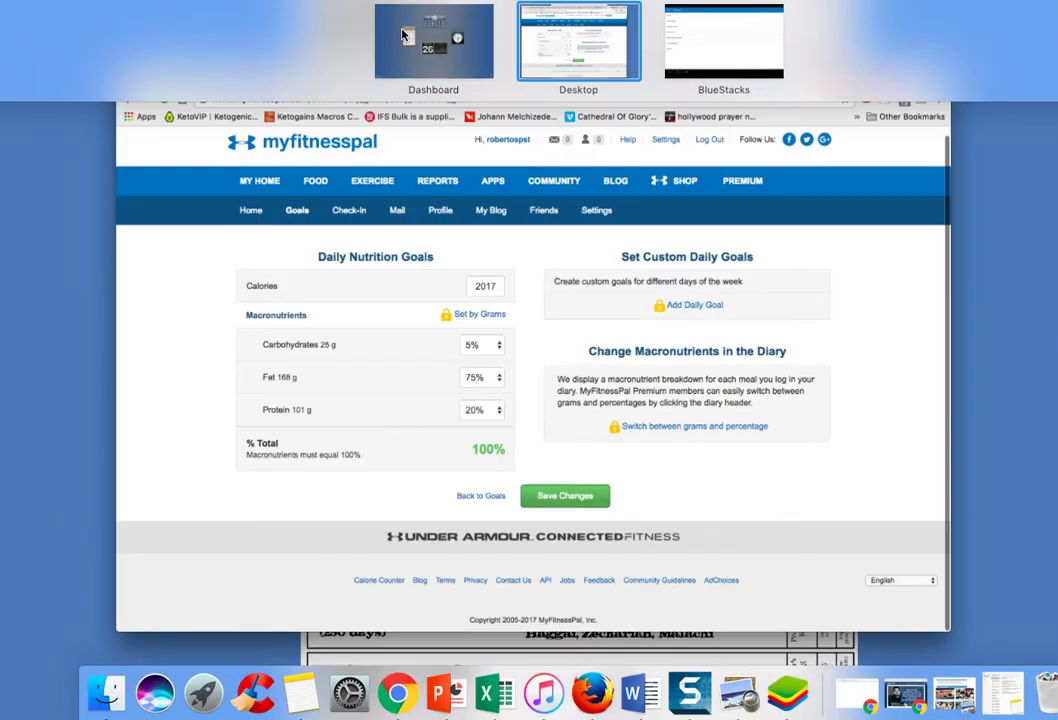
left_click(415, 57)
key("ctrl+Right")
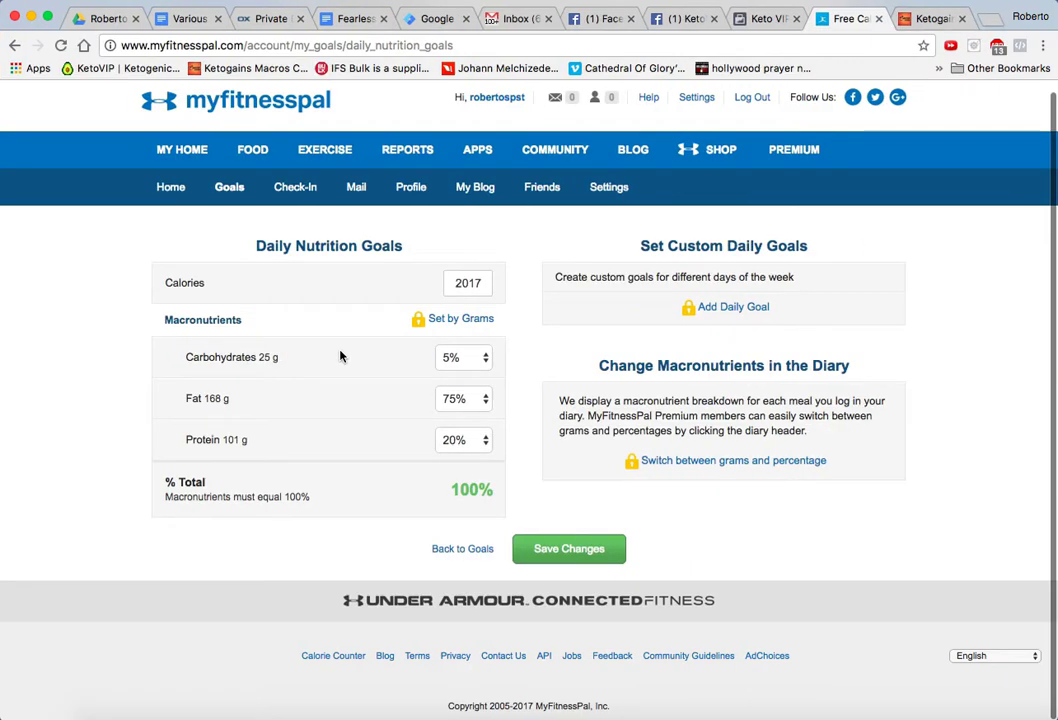
key("ctrl+Up")
left_click(422, 30)
key("ctrl+Right")
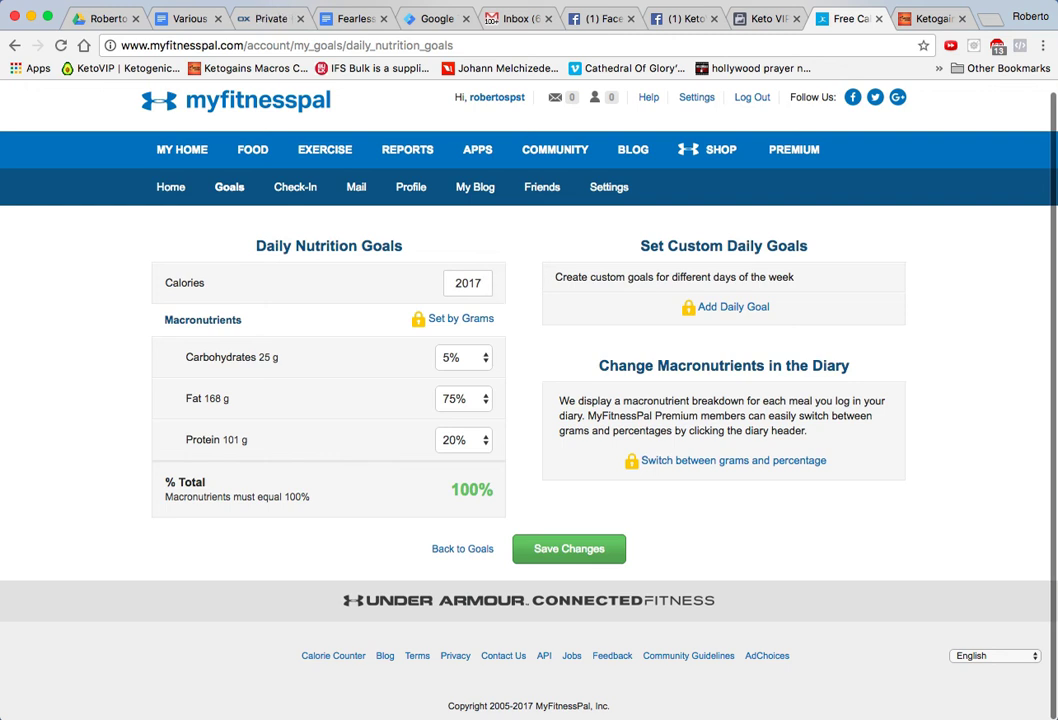
left_click(700, 0)
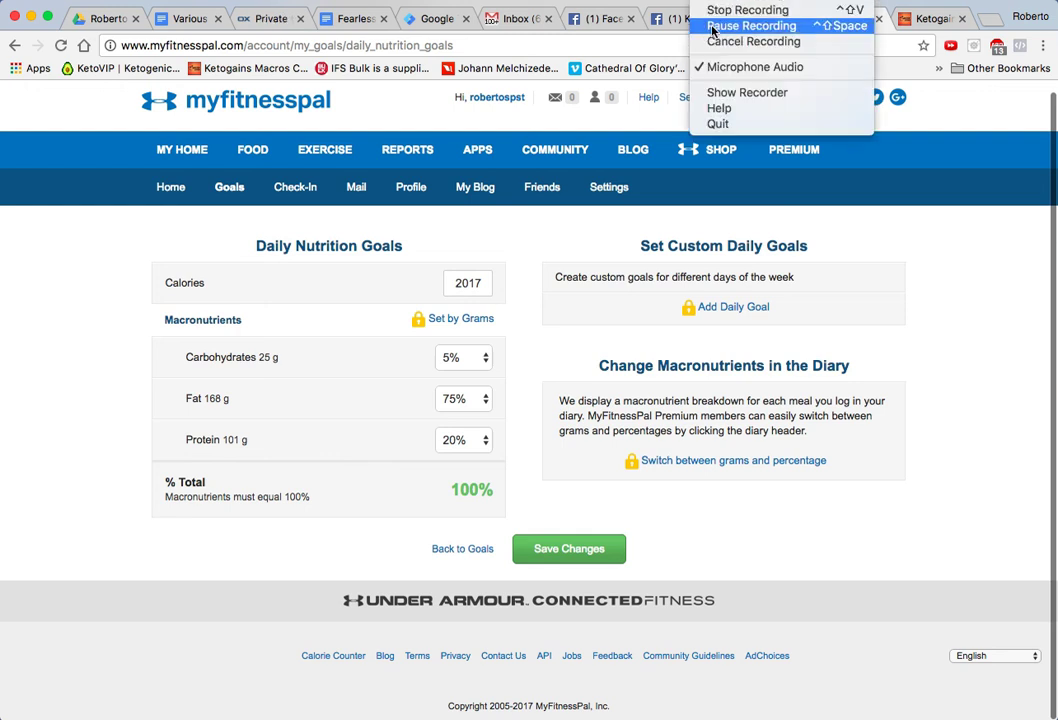